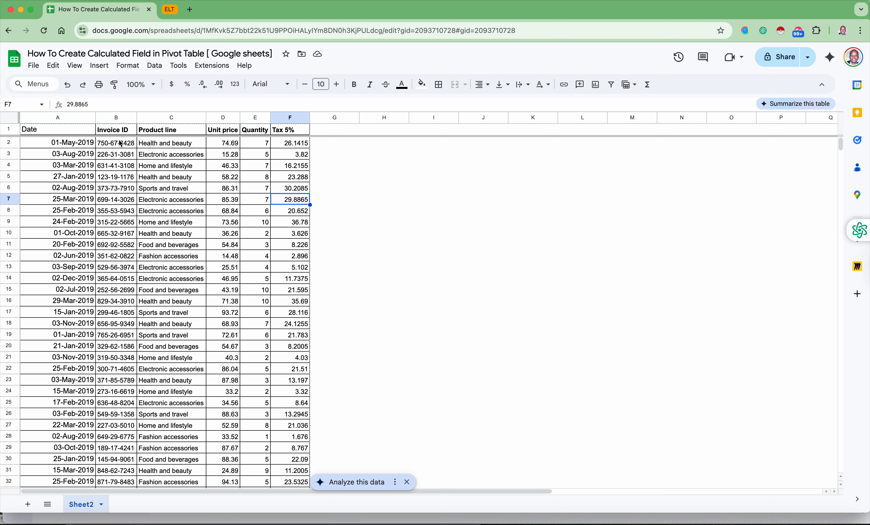
- Examine the sales data columns on Sheet2, from Date through Quantity and Tax 5%, at a larger page zoom
{"action": "left_click_drag", "start_coordinate": [72, 131], "coordinate": [349, 278]}
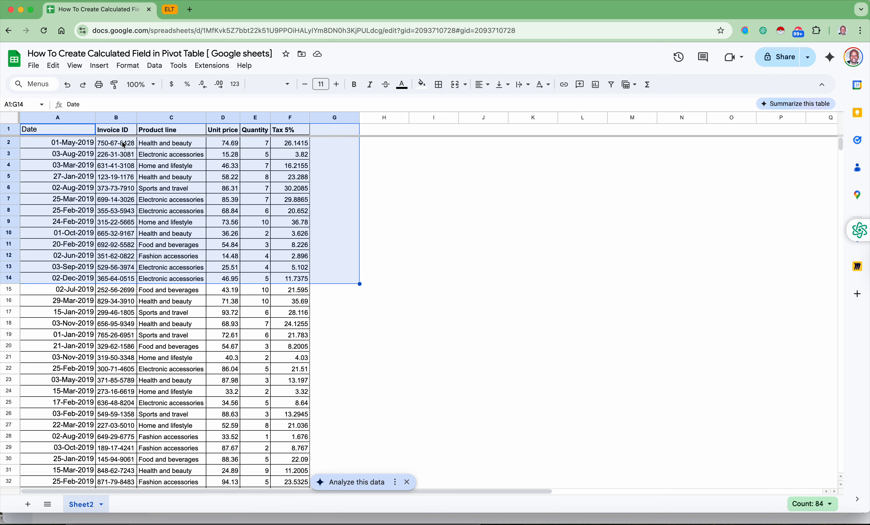
{"action": "left_click", "coordinate": [186, 185]}
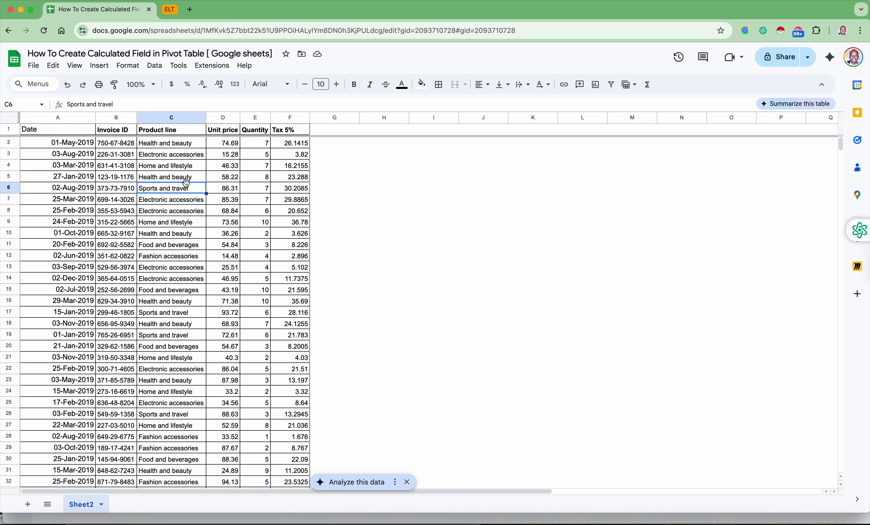
{"action": "key", "text": "super+equal"}
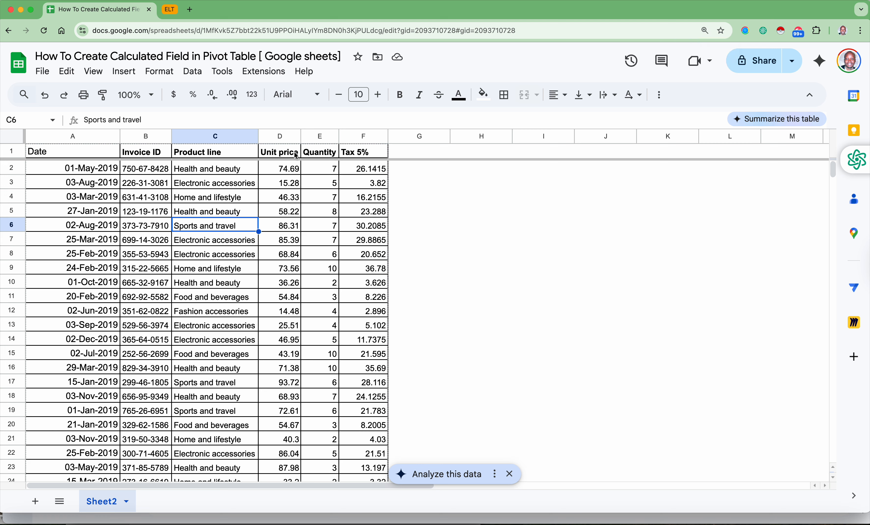
{"action": "left_click_drag", "start_coordinate": [331, 158], "coordinate": [331, 304]}
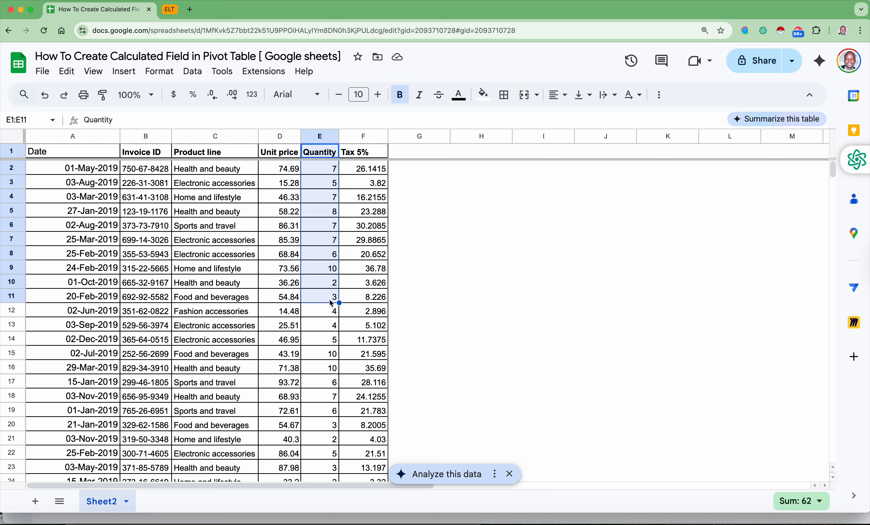
{"action": "left_click_drag", "start_coordinate": [372, 156], "coordinate": [371, 303]}
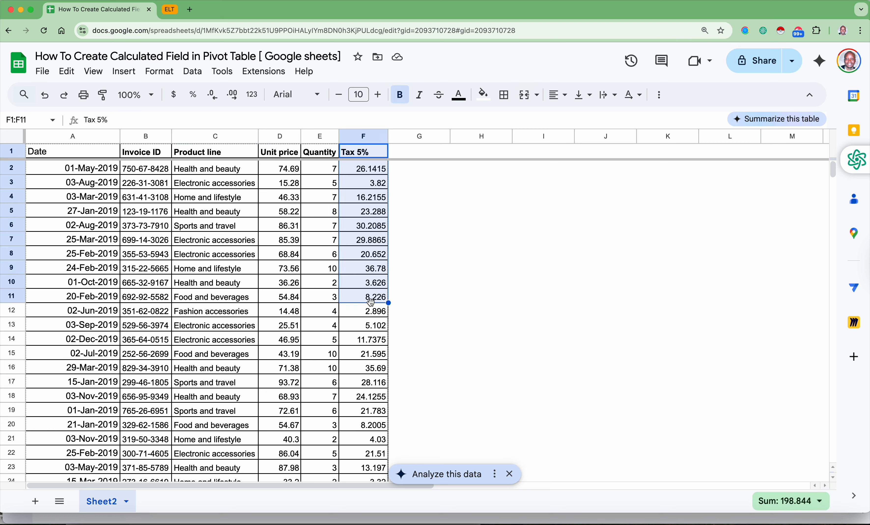
{"action": "left_click_drag", "start_coordinate": [370, 173], "coordinate": [371, 296]}
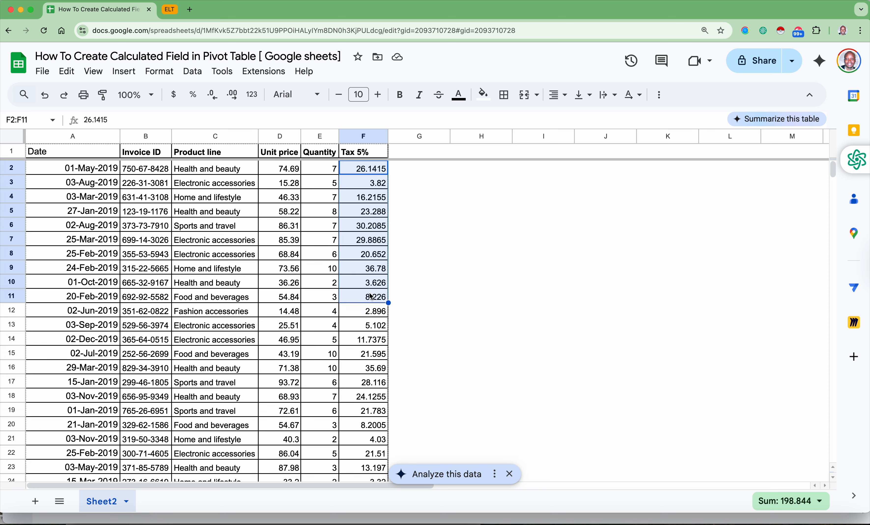
- Add a "Revenue" column header in cell G1, beside the Tax 5% column
{"action": "left_click", "coordinate": [422, 157]}
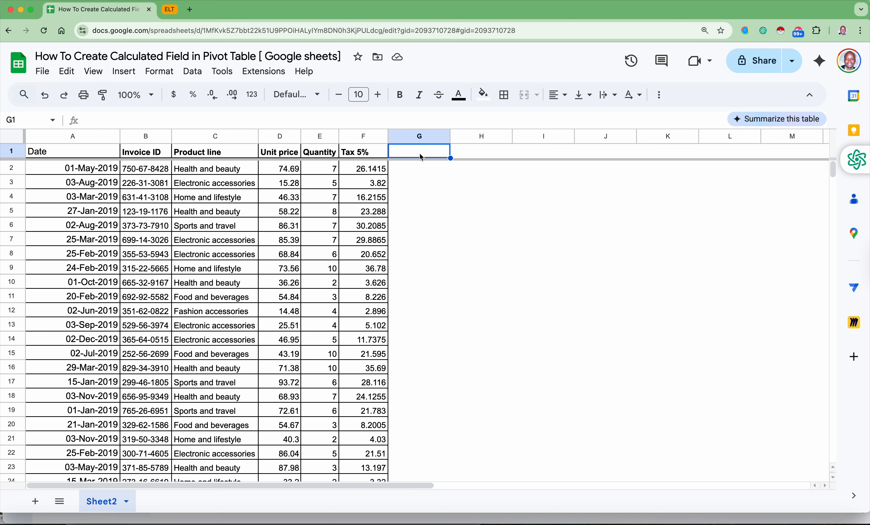
{"action": "type", "text": "Revenue"}
{"action": "key", "text": "Return"}
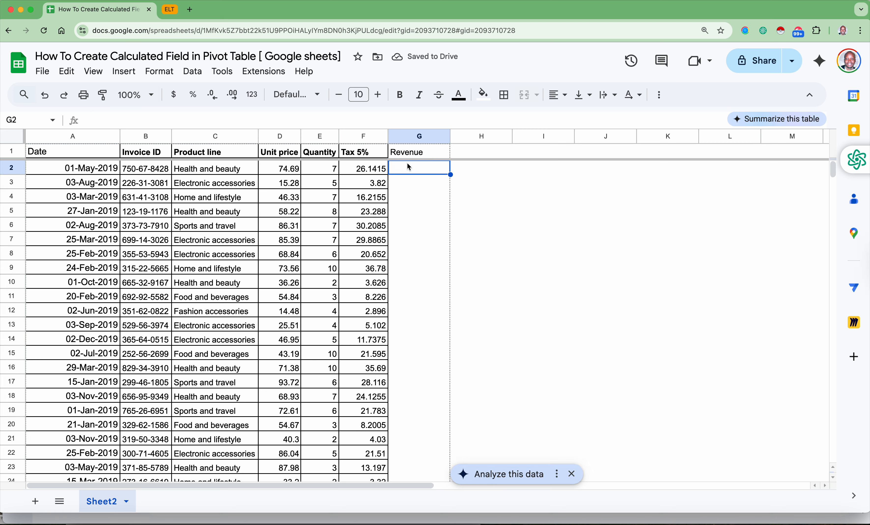
{"action": "left_click", "coordinate": [418, 154]}
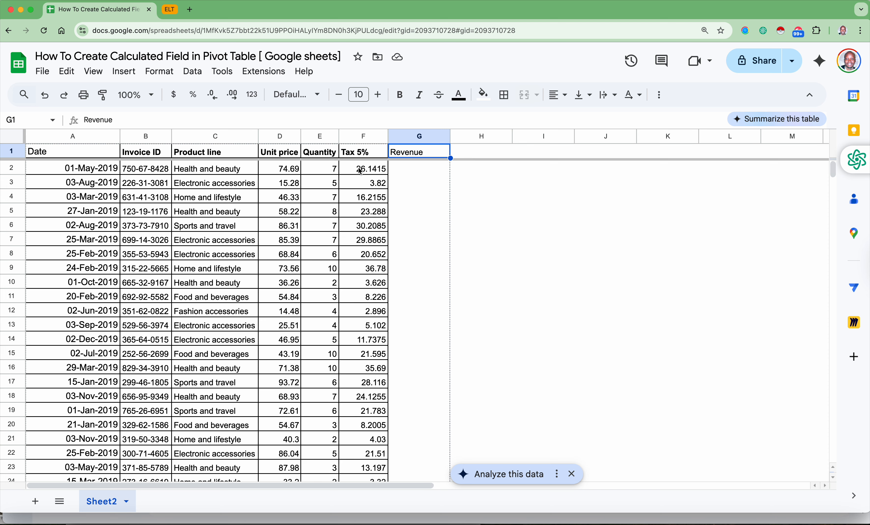
{"action": "left_click", "coordinate": [285, 174]}
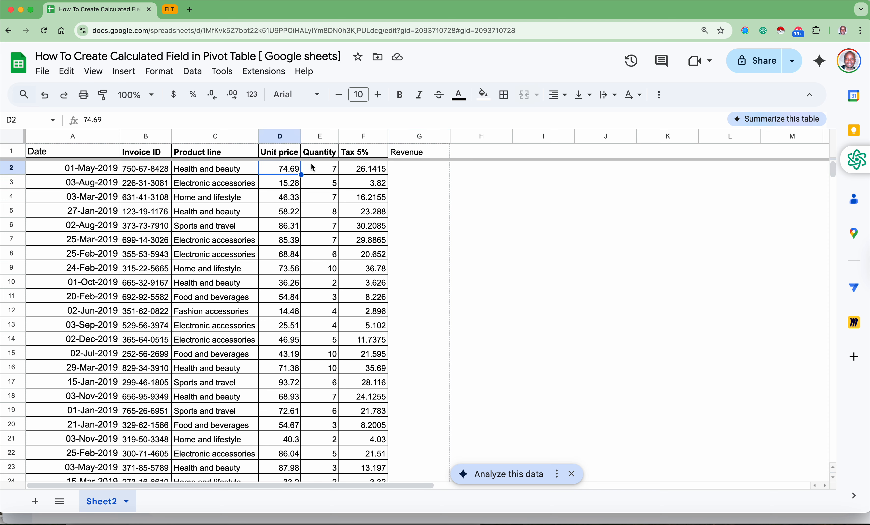
{"action": "left_click", "coordinate": [330, 172]}
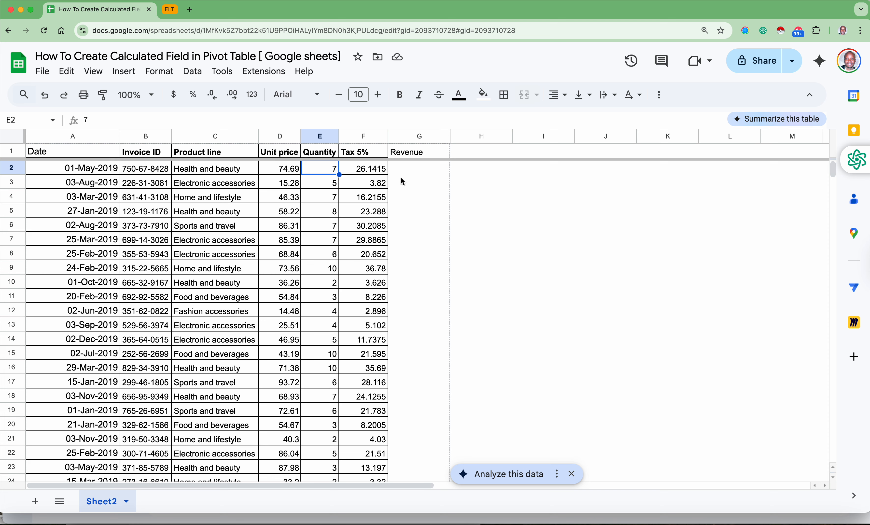
{"action": "left_click_drag", "start_coordinate": [413, 153], "coordinate": [428, 368]}
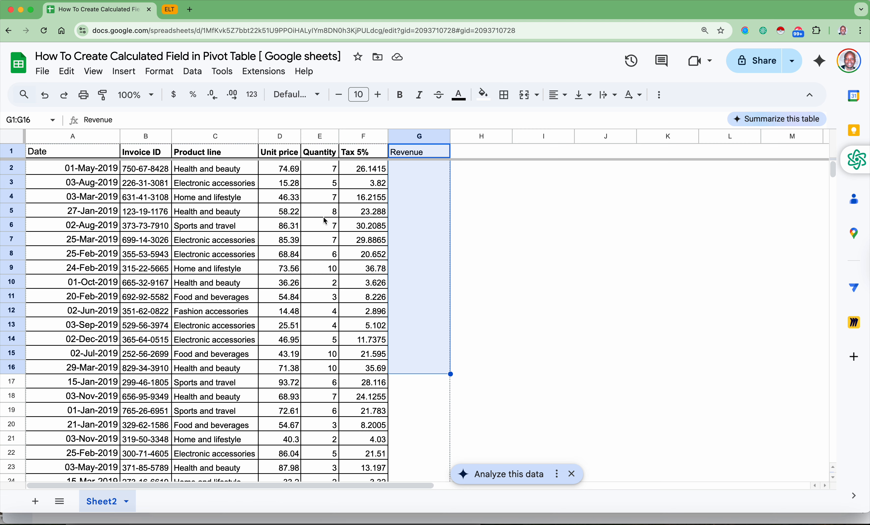
{"action": "left_click", "coordinate": [413, 157]}
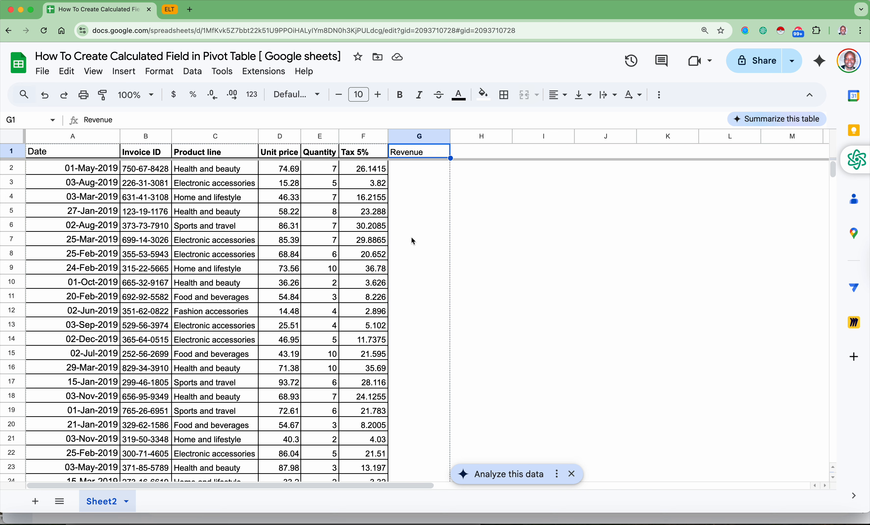
- Calculate revenue in G2 with the formula =D2*E2+F2 and accept the suggested autofill for the rest of the Revenue column
{"action": "scroll", "coordinate": [381, 231], "scroll_direction": "right", "scroll_amount": 2}
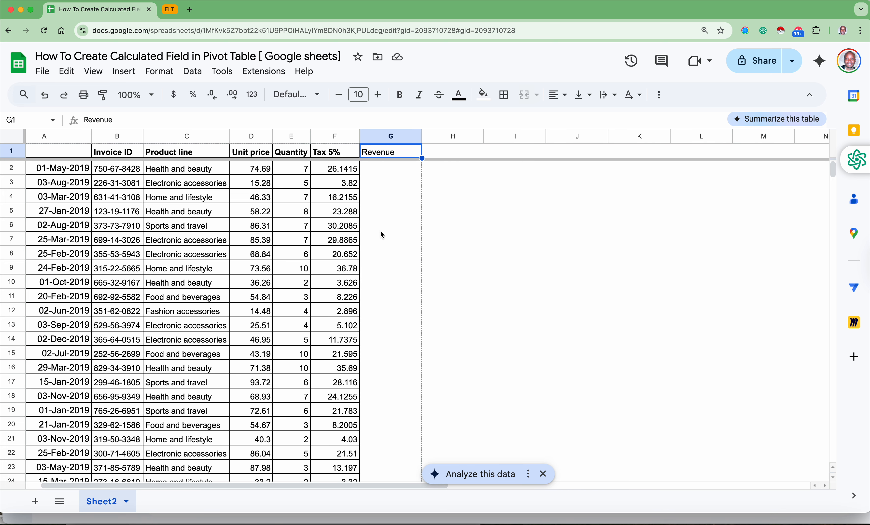
{"action": "left_click", "coordinate": [375, 172]}
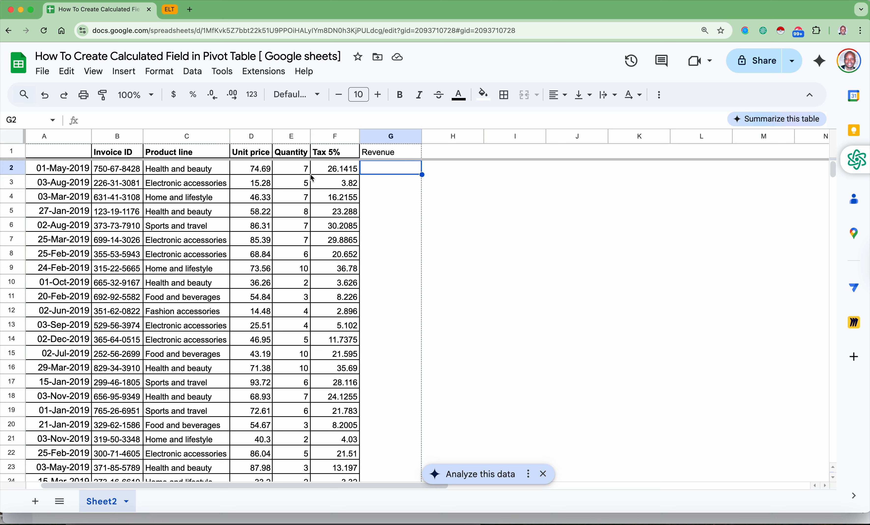
{"action": "type", "text": "="}
{"action": "left_click", "coordinate": [254, 173]}
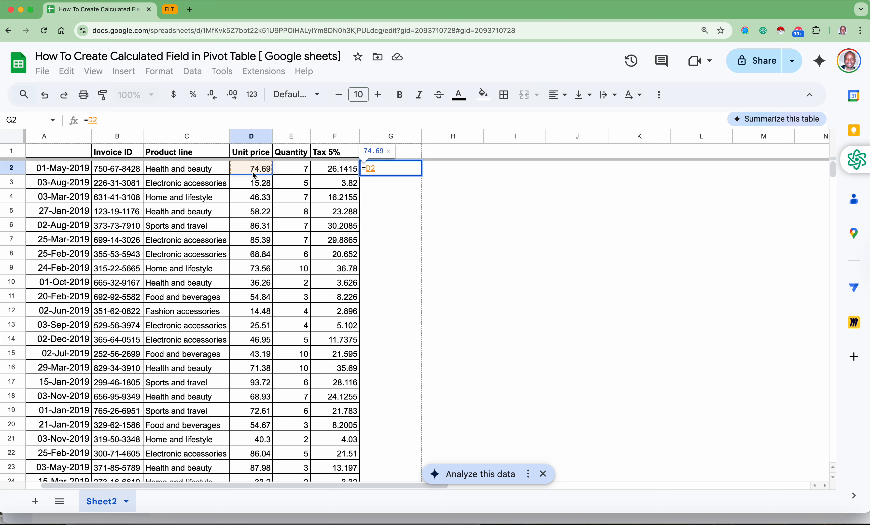
{"action": "type", "text": "*"}
{"action": "left_click", "coordinate": [289, 171]}
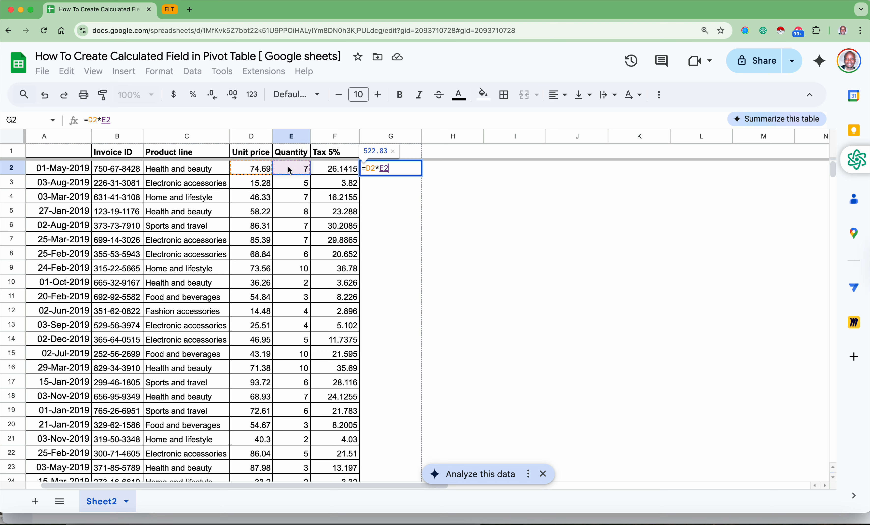
{"action": "type", "text": "+"}
{"action": "left_click", "coordinate": [337, 169]}
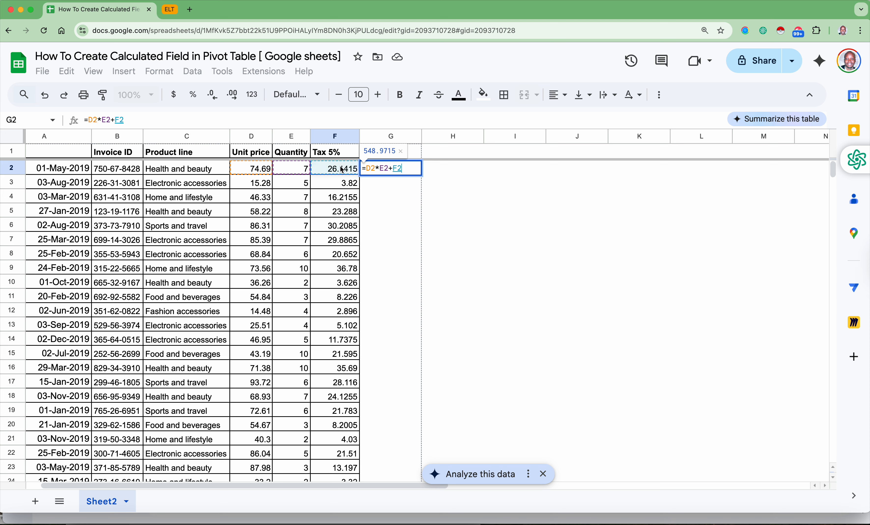
{"action": "key", "text": "Return"}
{"action": "left_click", "coordinate": [438, 262]}
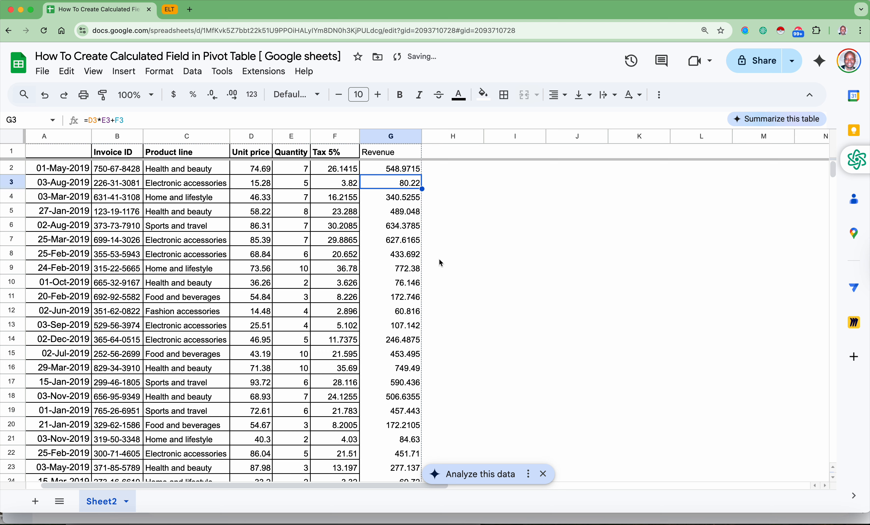
{"action": "left_click", "coordinate": [408, 169]}
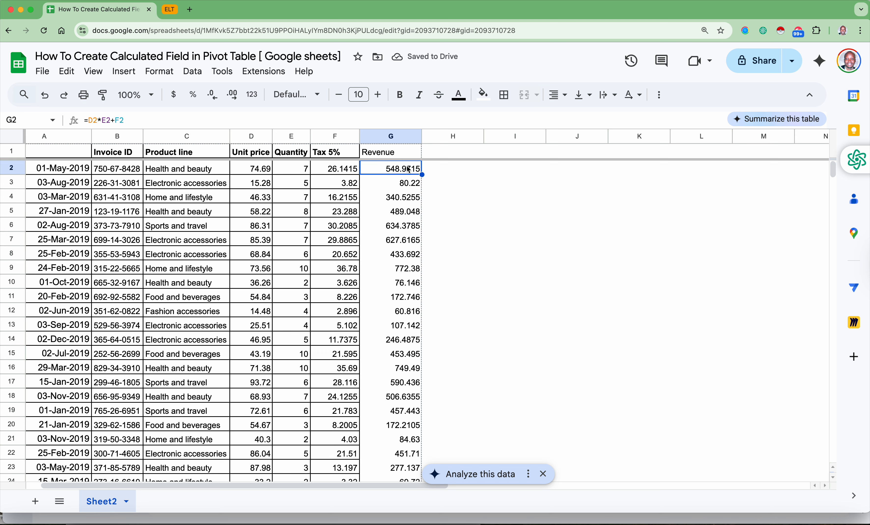
- Fill the whole Revenue column G with a light yellow background color
{"action": "left_click", "coordinate": [388, 136]}
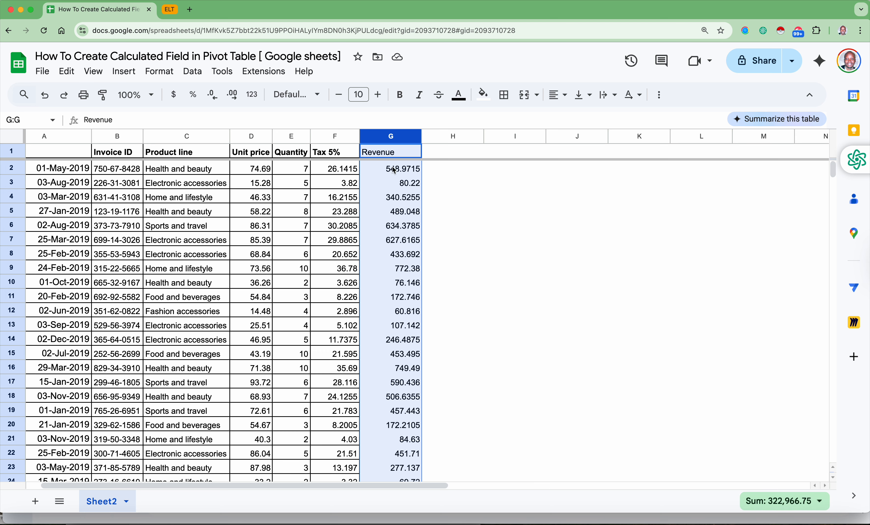
{"action": "key", "text": "ctrl+c"}
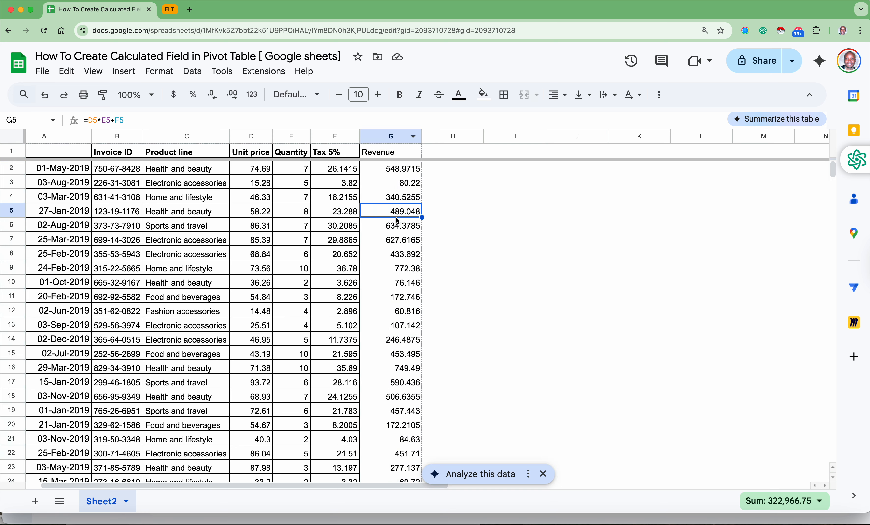
{"action": "left_click", "coordinate": [396, 214]}
{"action": "left_click", "coordinate": [391, 139]}
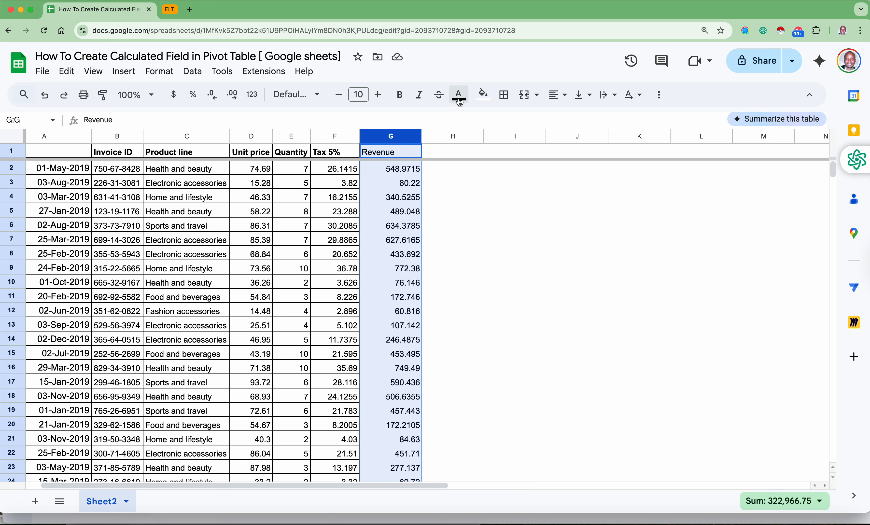
{"action": "left_click", "coordinate": [483, 94]}
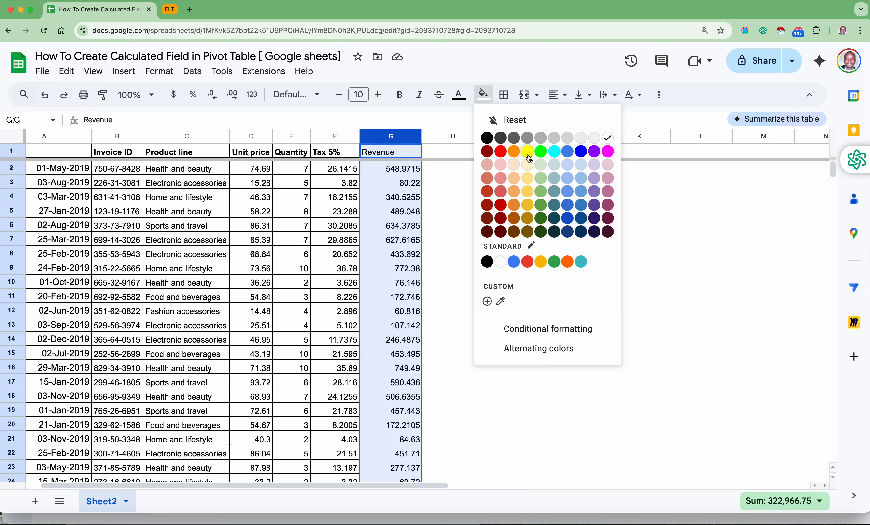
{"action": "left_click", "coordinate": [527, 165]}
- Examine the last and first data rows of the table and compare the Revenue values with Unit price, Quantity and Tax 5%
{"action": "left_click", "coordinate": [333, 221]}
{"action": "key", "text": "super+Down"}
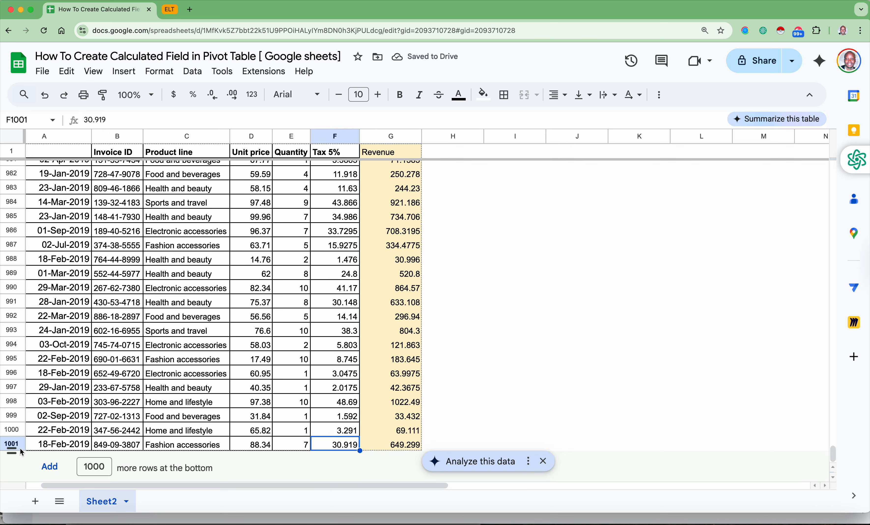
{"action": "key", "text": "super+Up"}
{"action": "key", "text": "Down"}
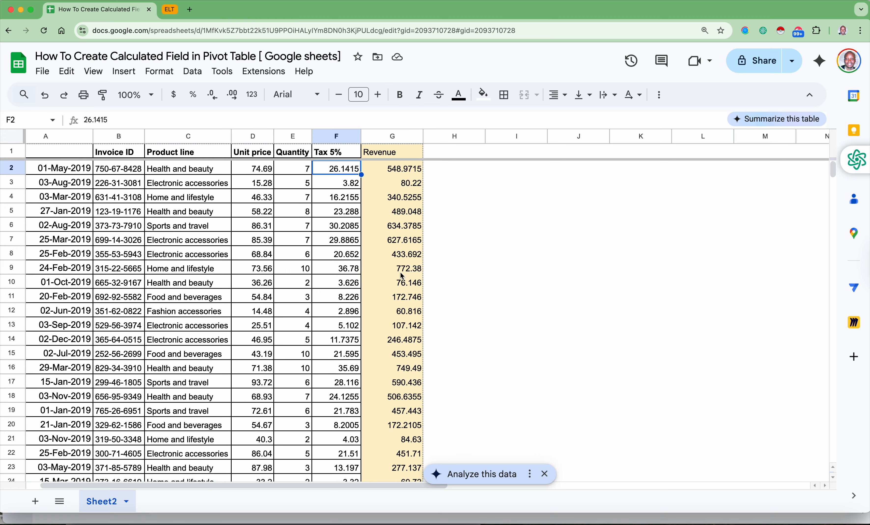
{"action": "left_click_drag", "start_coordinate": [407, 171], "coordinate": [405, 346]}
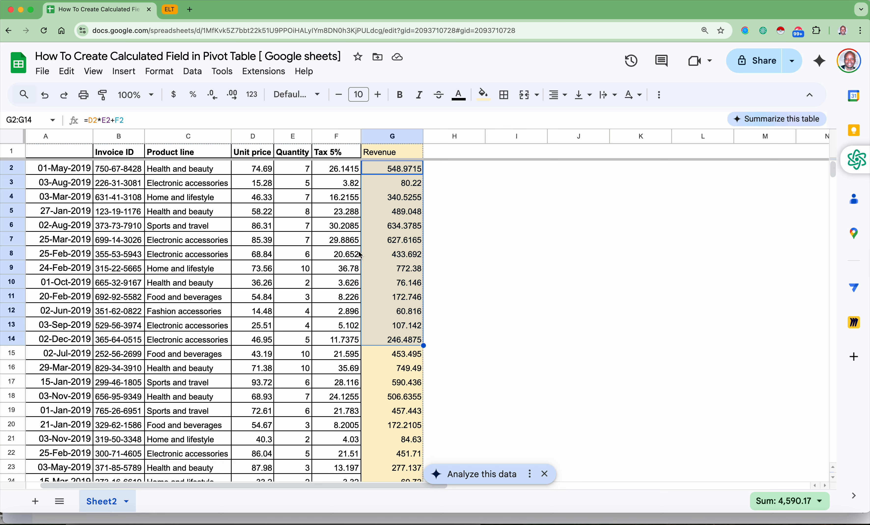
{"action": "left_click", "coordinate": [335, 228]}
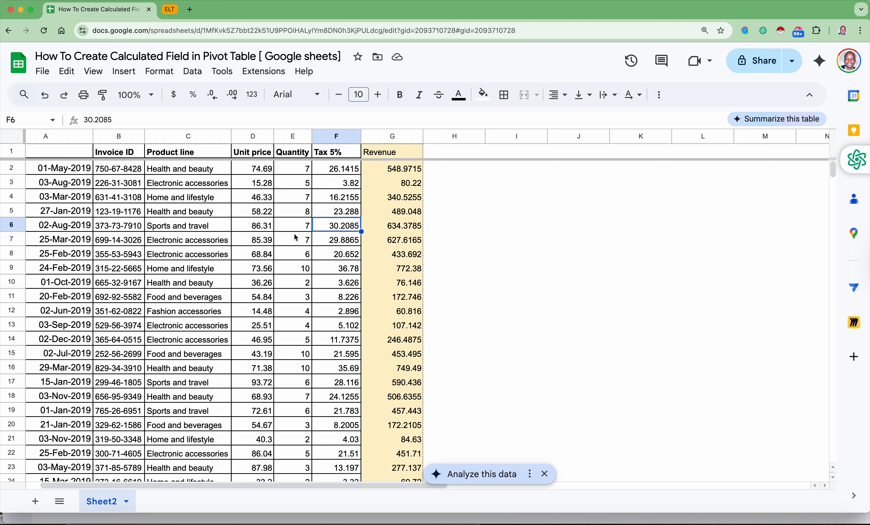
{"action": "left_click", "coordinate": [269, 187]}
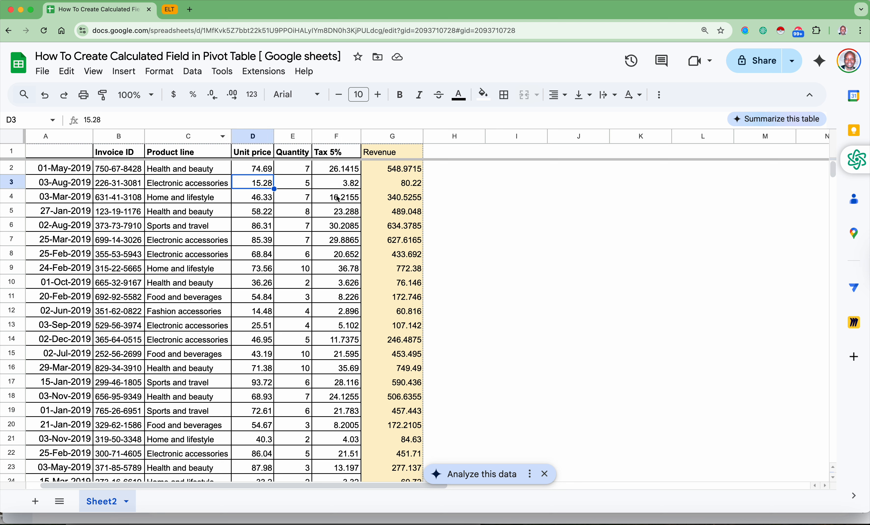
{"action": "left_click", "coordinate": [385, 138]}
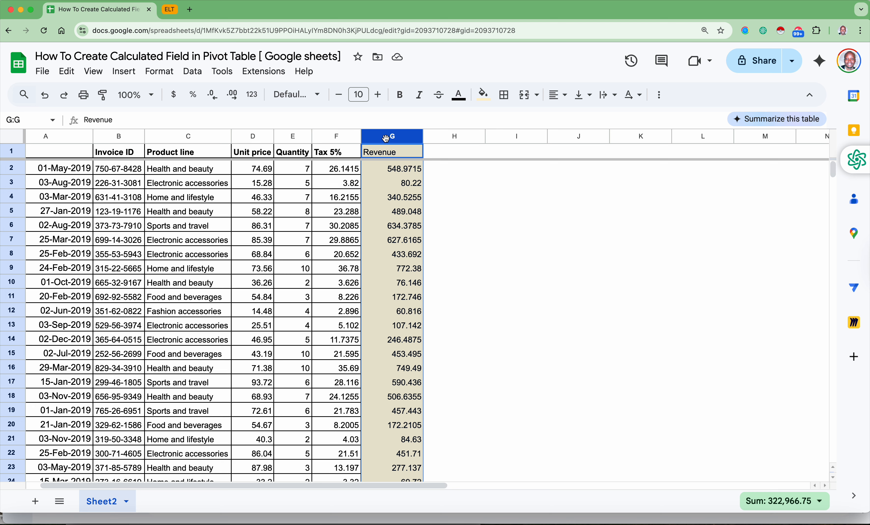
- Start creating a pivot table from the sales data range Sheet2!A1:G1001
{"action": "left_click", "coordinate": [183, 199]}
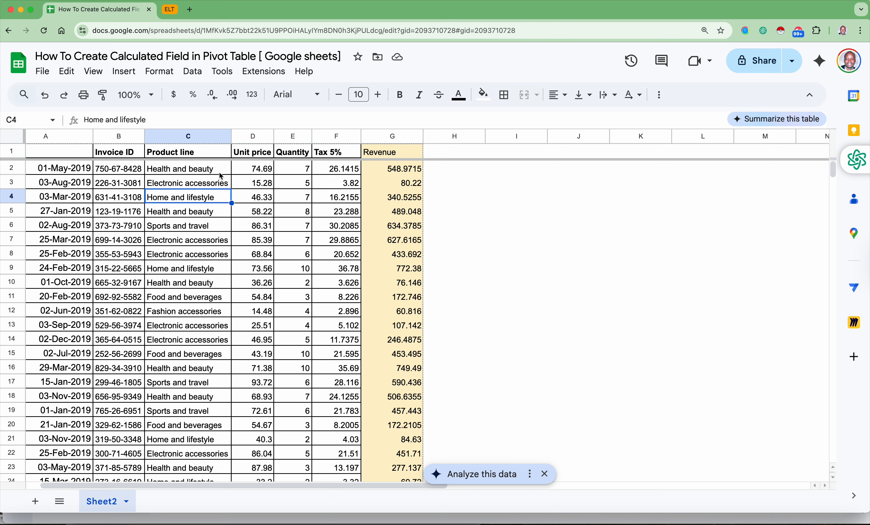
{"action": "left_click", "coordinate": [123, 72]}
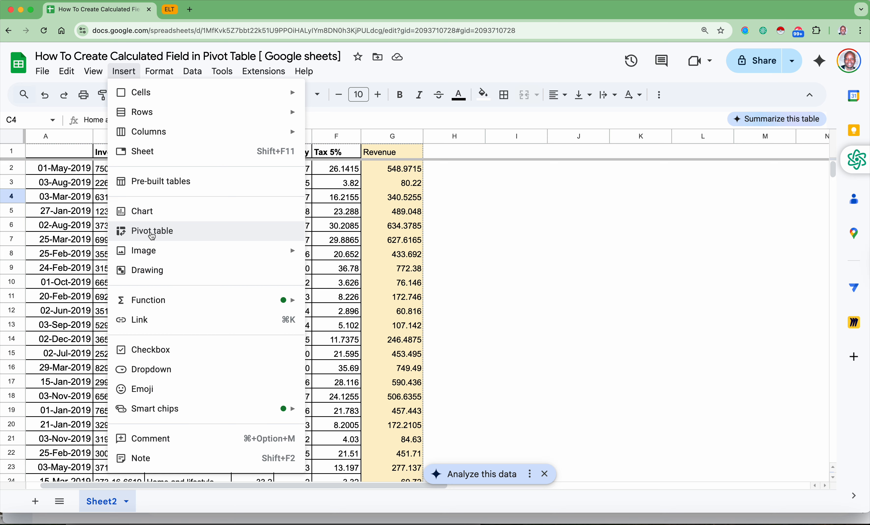
{"action": "left_click", "coordinate": [152, 232]}
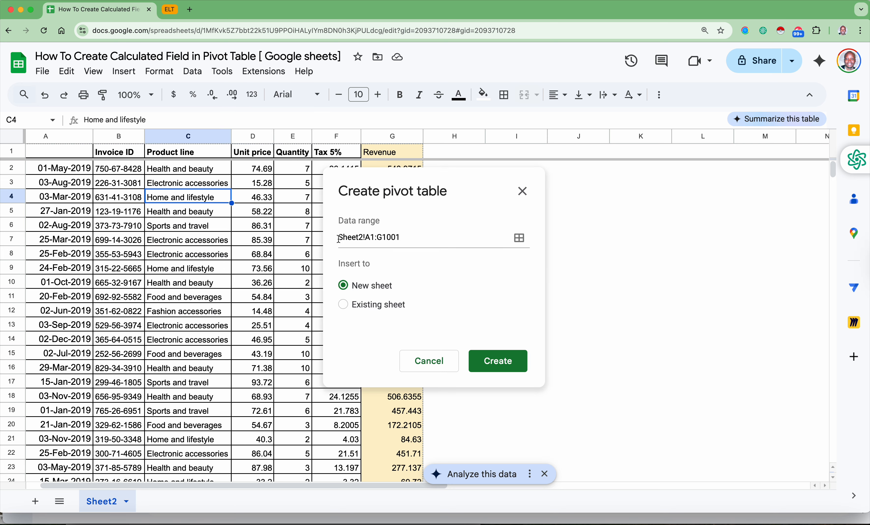
{"action": "left_click_drag", "start_coordinate": [339, 239], "coordinate": [414, 235]}
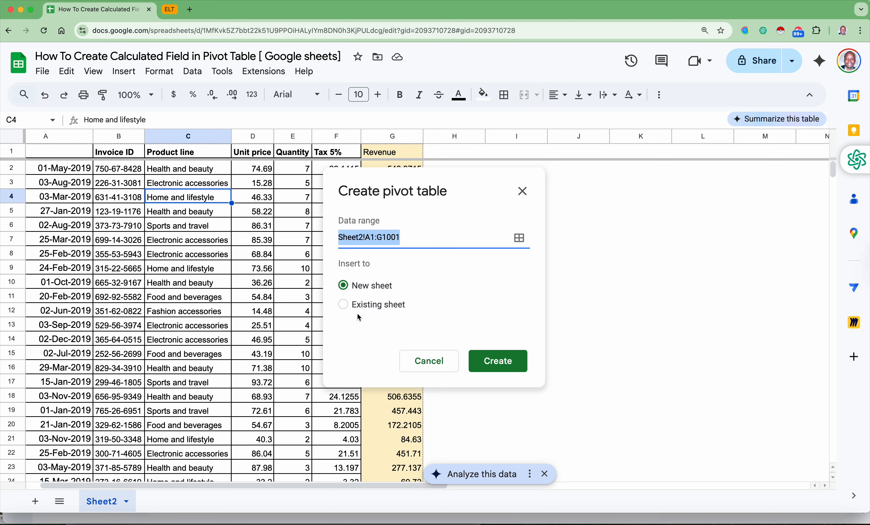
{"action": "left_click", "coordinate": [361, 293]}
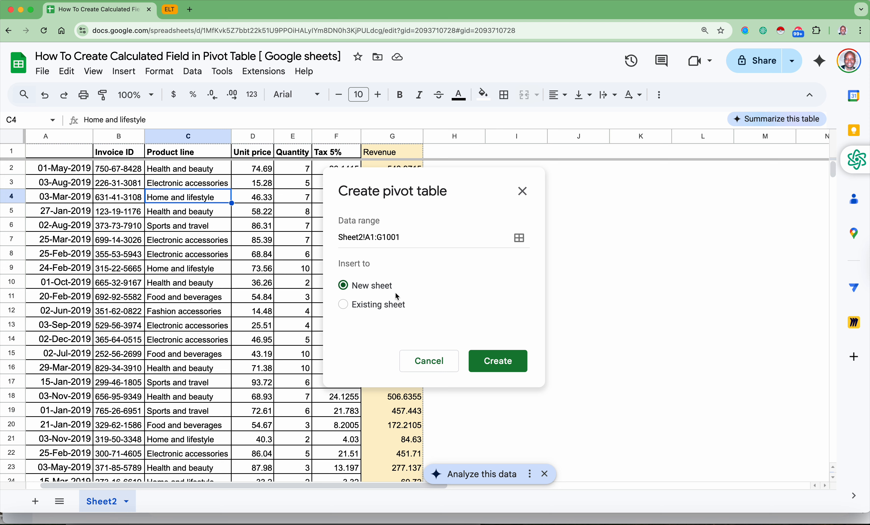
- Set the pivot table's destination to the existing sheet at Sheet2!I2 and create it
{"action": "left_click", "coordinate": [353, 307]}
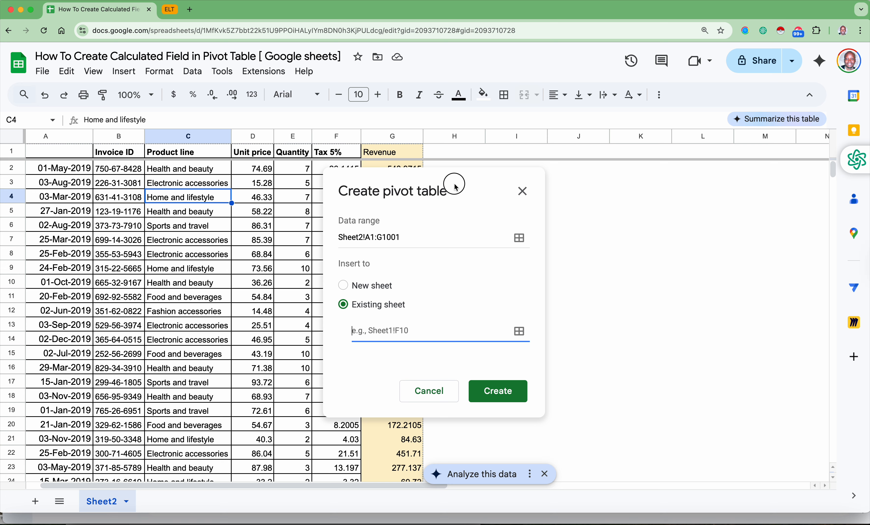
{"action": "left_click_drag", "start_coordinate": [454, 184], "coordinate": [261, 199]}
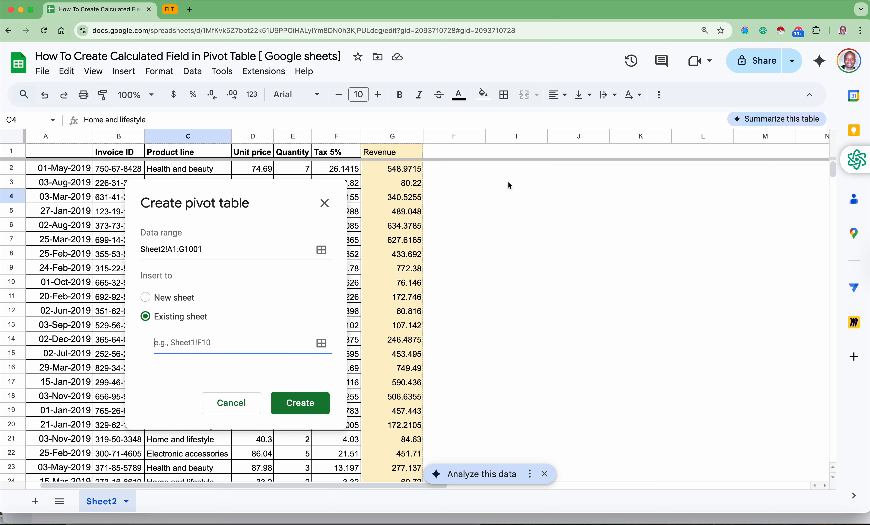
{"action": "scroll", "coordinate": [522, 199], "scroll_direction": "right", "scroll_amount": 1}
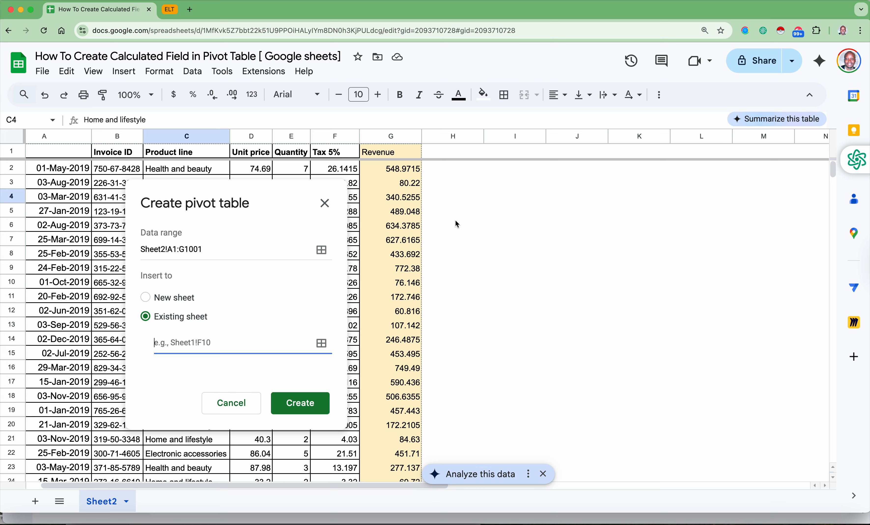
{"action": "scroll", "coordinate": [456, 222], "scroll_direction": "down", "scroll_amount": 3}
{"action": "scroll", "coordinate": [456, 222], "scroll_direction": "up", "scroll_amount": 3}
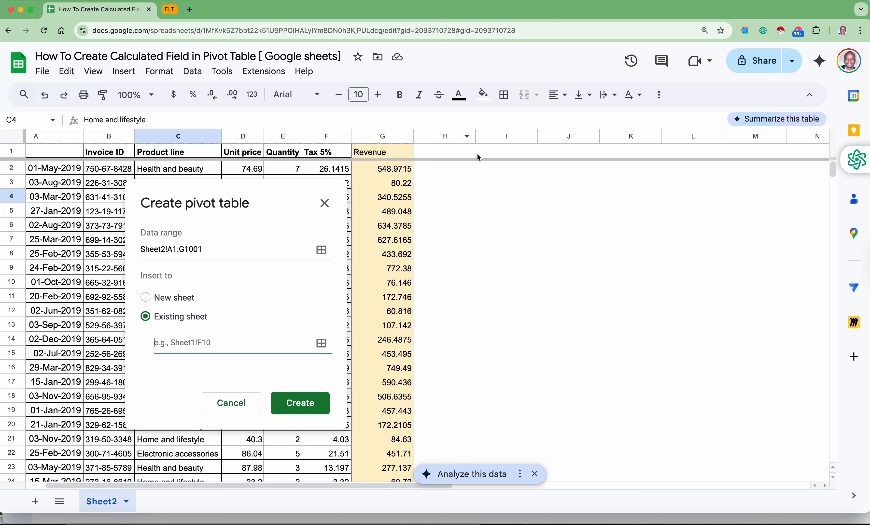
{"action": "left_click", "coordinate": [507, 167]}
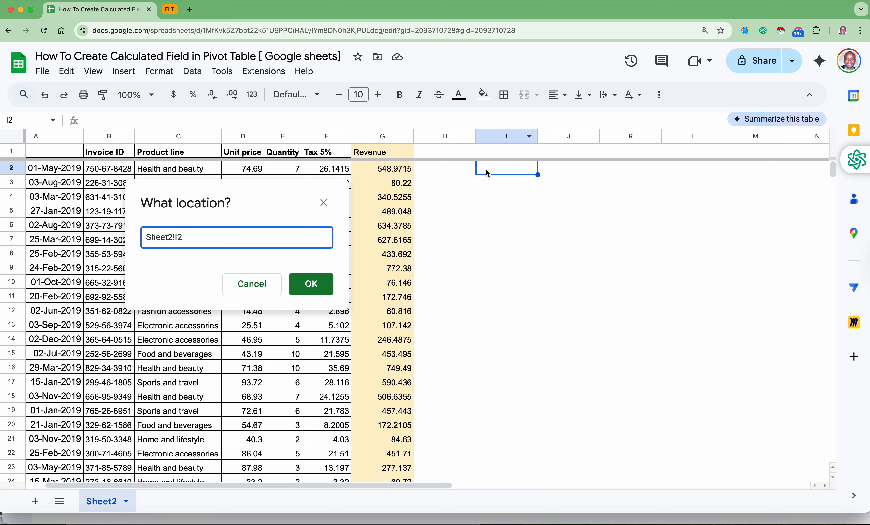
{"action": "left_click", "coordinate": [311, 287]}
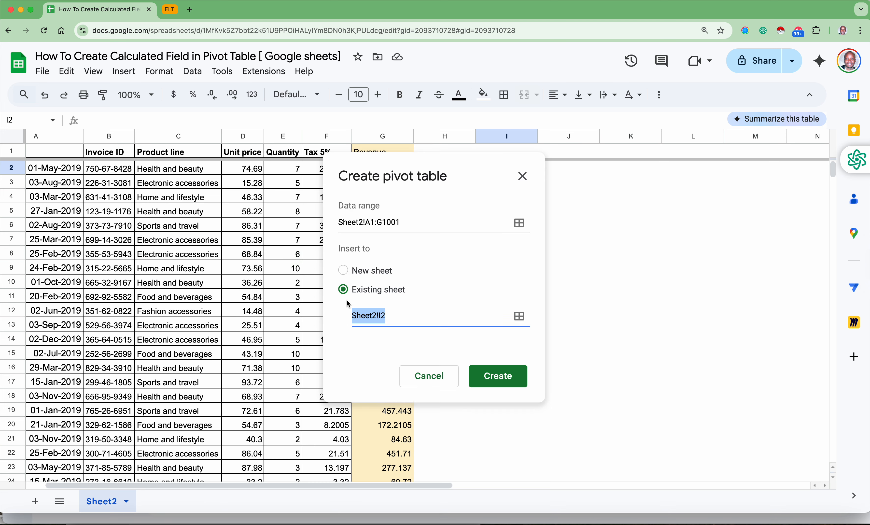
{"action": "left_click", "coordinate": [490, 379]}
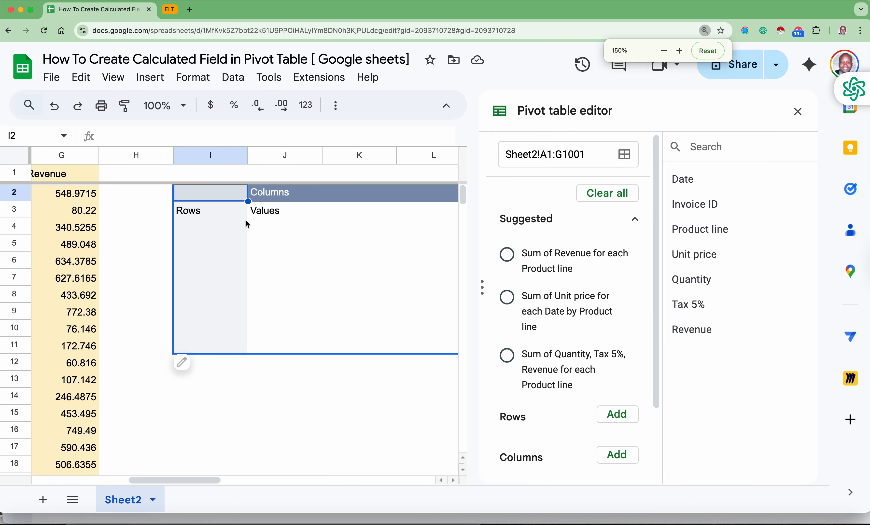
- Examine the empty pivot table layout, the source data beside it and the field areas offered in the pivot table editor
{"action": "scroll", "coordinate": [245, 220], "scroll_direction": "right", "scroll_amount": 5}
{"action": "scroll", "coordinate": [247, 224], "scroll_direction": "up", "scroll_amount": 1}
{"action": "scroll", "coordinate": [247, 224], "scroll_direction": "left", "scroll_amount": 1}
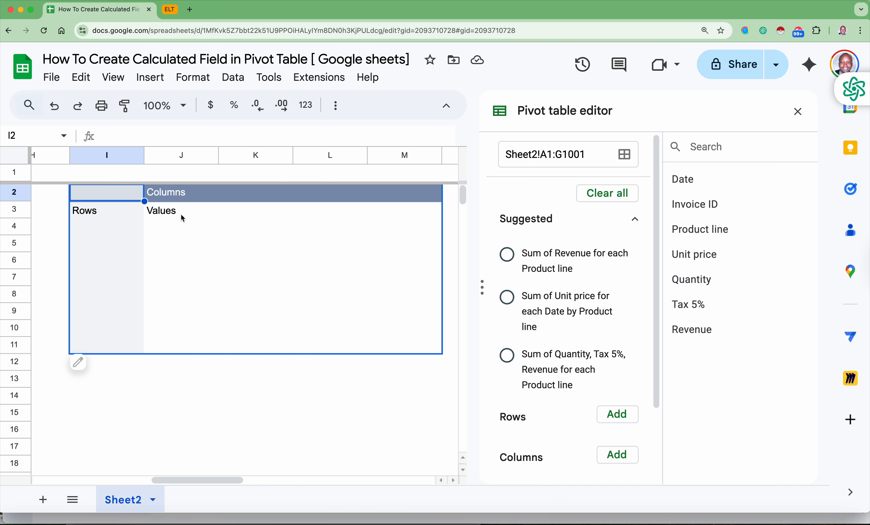
{"action": "scroll", "coordinate": [161, 216], "scroll_direction": "left", "scroll_amount": 10}
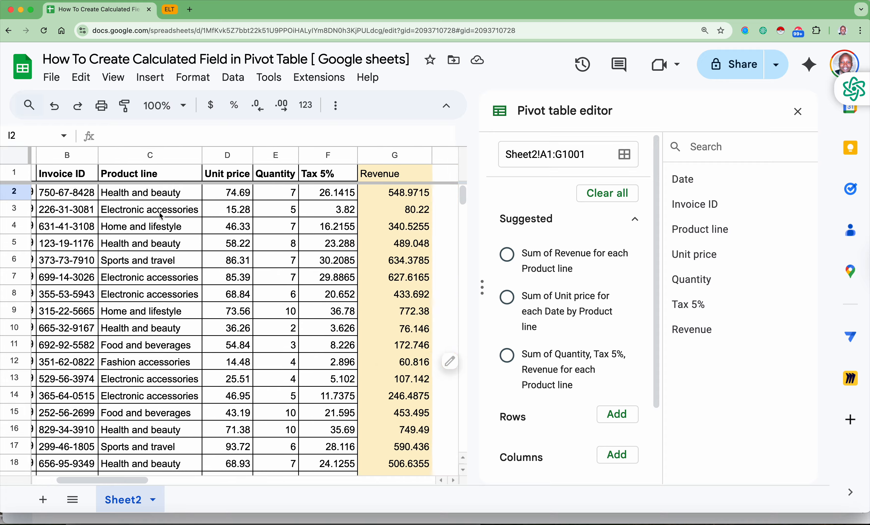
{"action": "scroll", "coordinate": [159, 213], "scroll_direction": "right", "scroll_amount": 10}
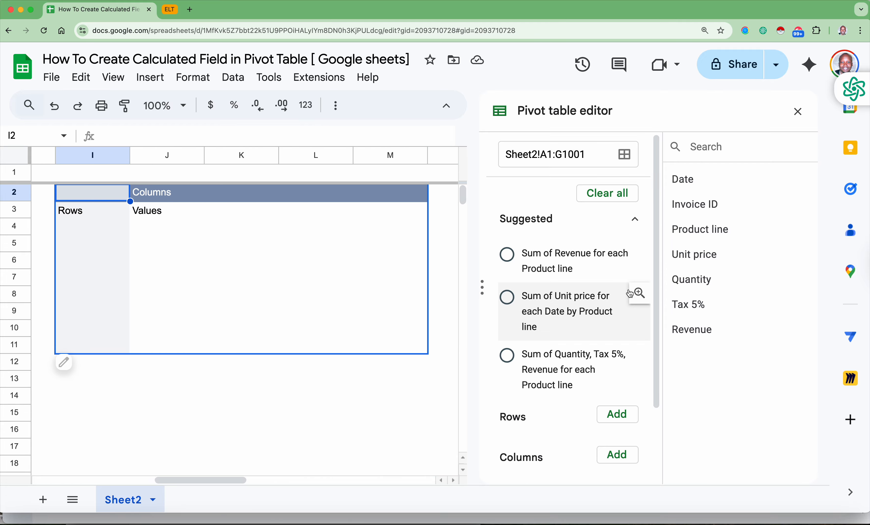
{"action": "scroll", "coordinate": [609, 341], "scroll_direction": "down", "scroll_amount": 3}
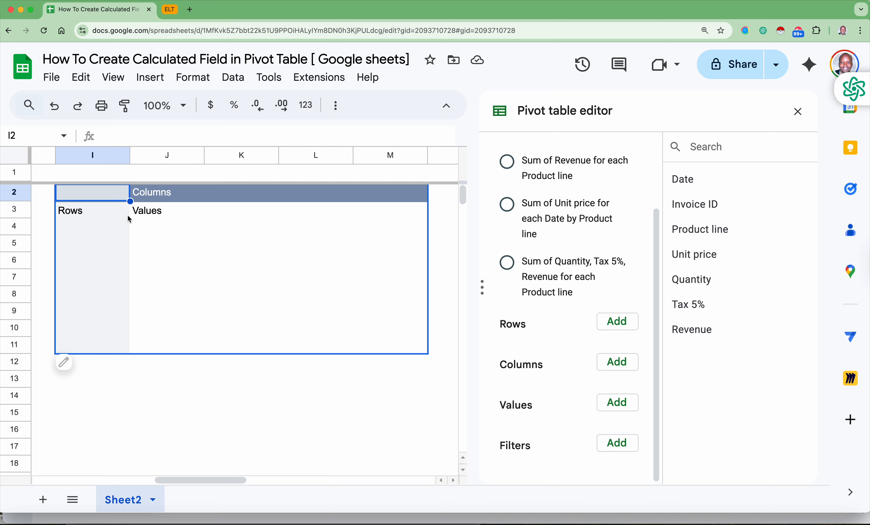
{"action": "scroll", "coordinate": [98, 229], "scroll_direction": "left", "scroll_amount": 10}
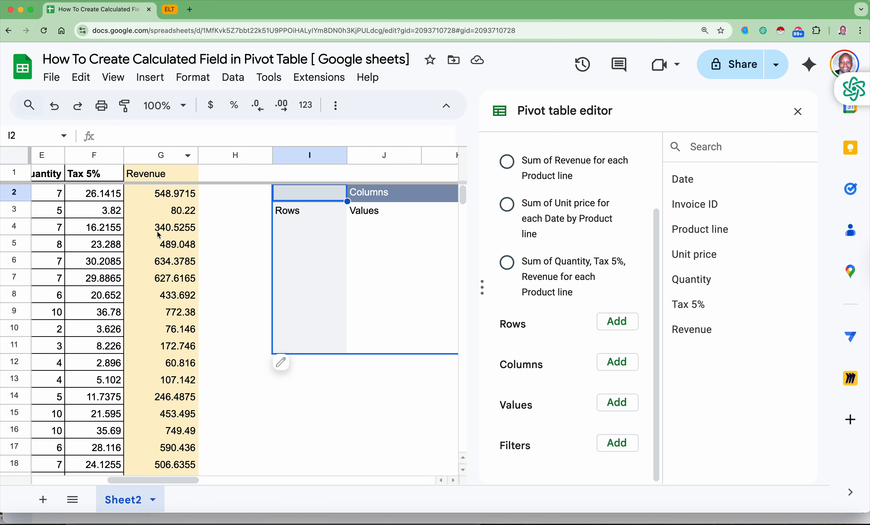
{"action": "scroll", "coordinate": [166, 256], "scroll_direction": "right", "scroll_amount": 6}
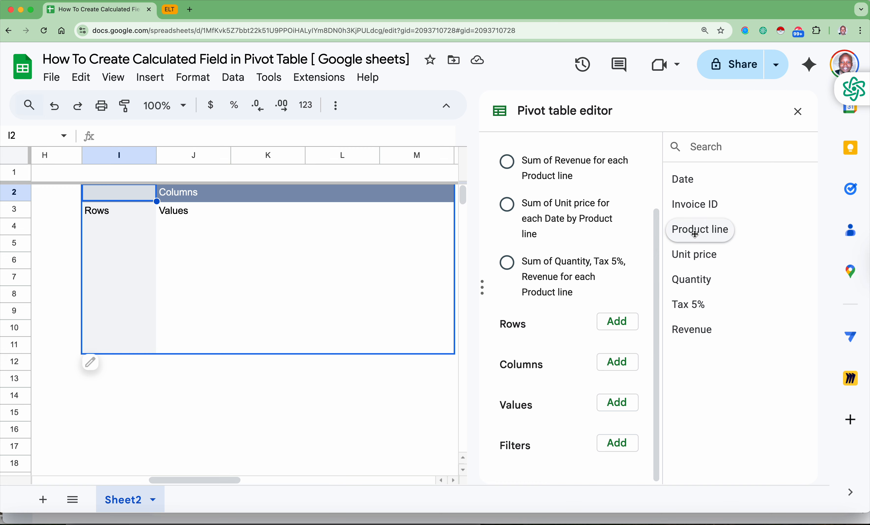
- Add Product line as the pivot table's row field and fit column I to the width of its contents
{"action": "left_click_drag", "start_coordinate": [703, 232], "coordinate": [535, 348]}
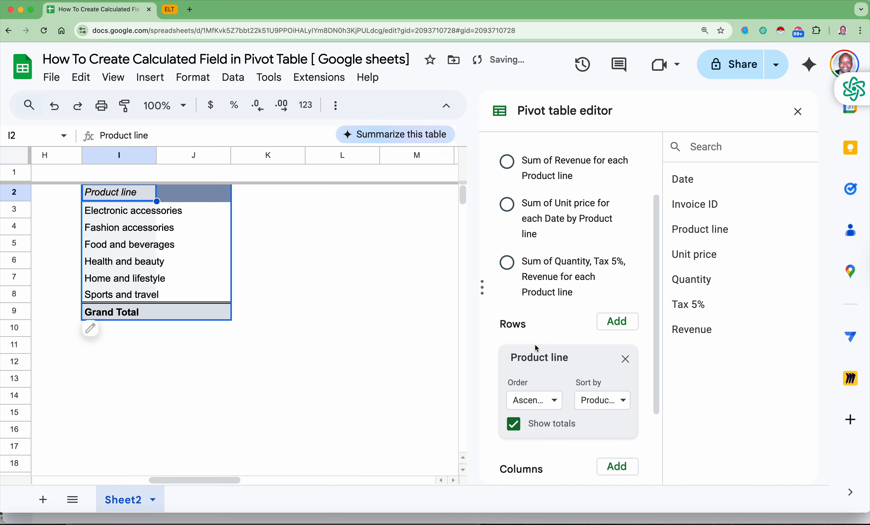
{"action": "left_click", "coordinate": [629, 360]}
{"action": "left_click", "coordinate": [625, 325]}
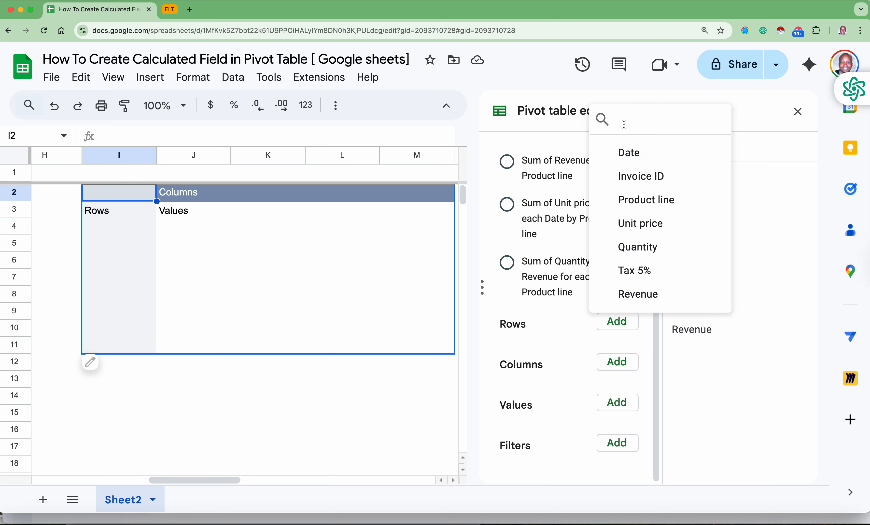
{"action": "type", "text": "pr"}
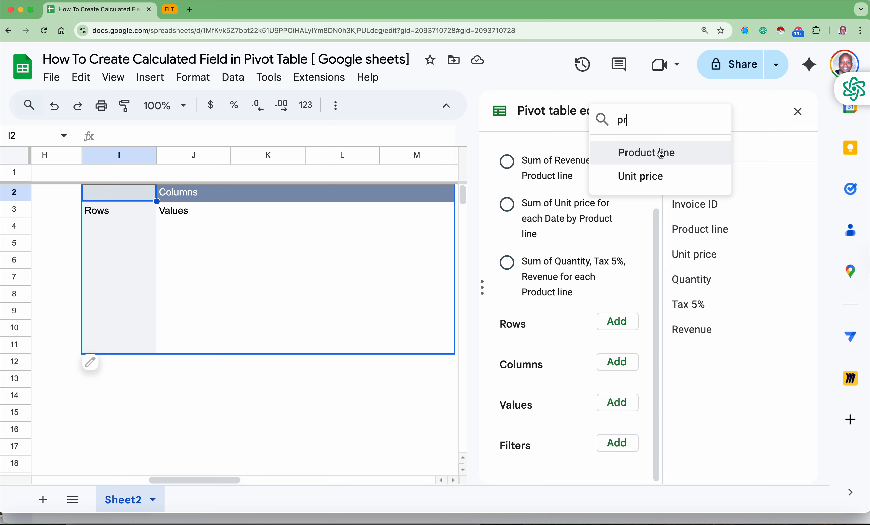
{"action": "left_click", "coordinate": [657, 152]}
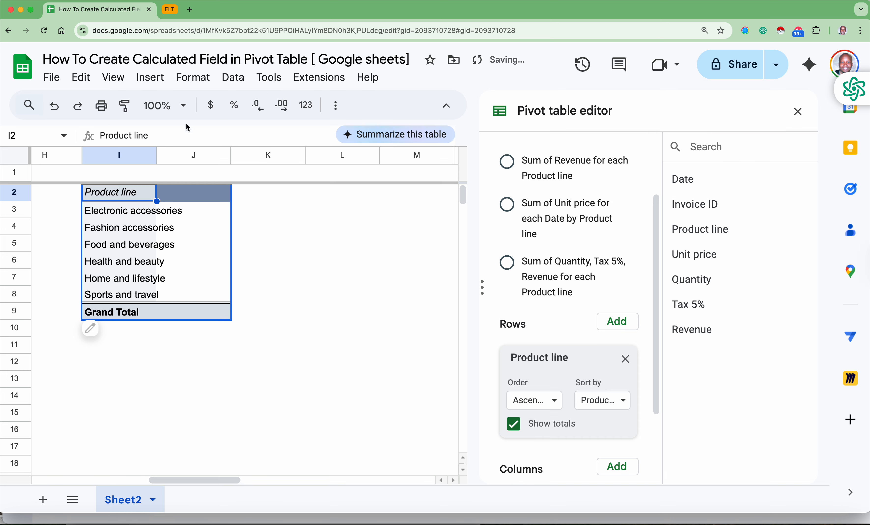
{"action": "double_click", "coordinate": [157, 155]}
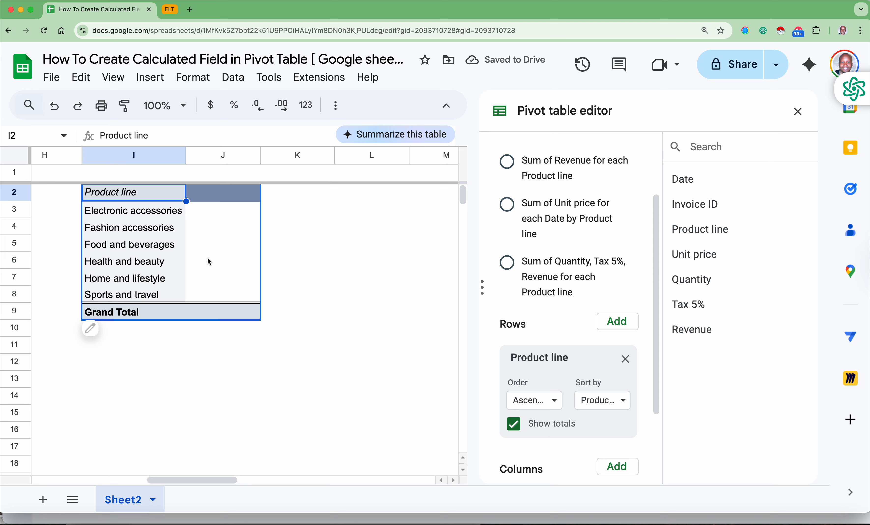
- Add a Calculated Field to the pivot table's values and set it to summarize by Custom
{"action": "scroll", "coordinate": [595, 343], "scroll_direction": "down", "scroll_amount": 2}
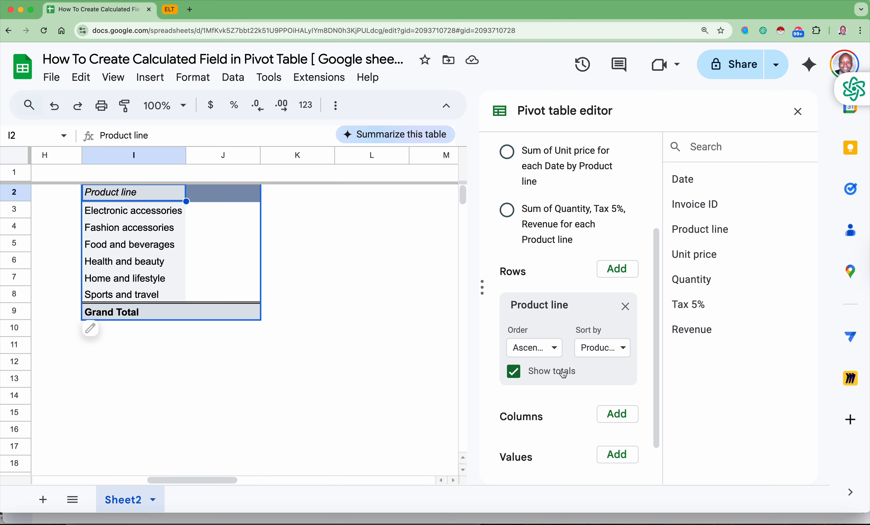
{"action": "scroll", "coordinate": [563, 374], "scroll_direction": "down", "scroll_amount": 2}
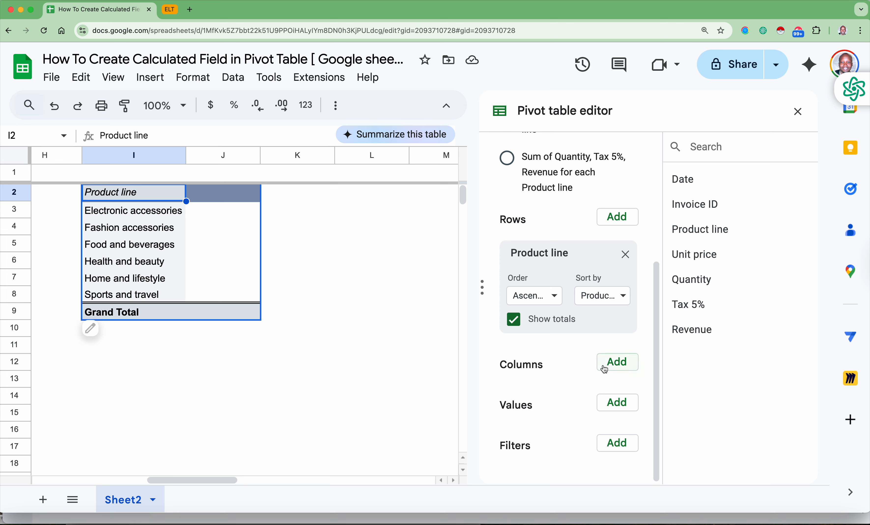
{"action": "left_click", "coordinate": [616, 409]}
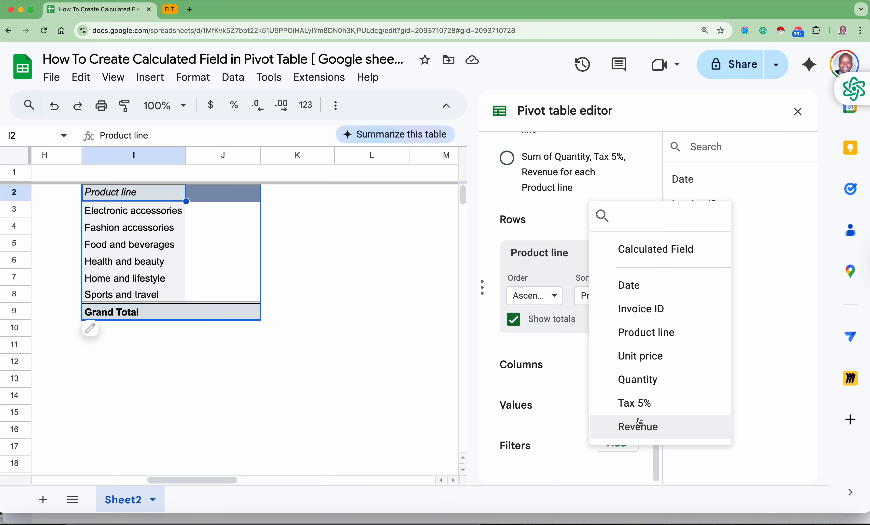
{"action": "left_click", "coordinate": [647, 257]}
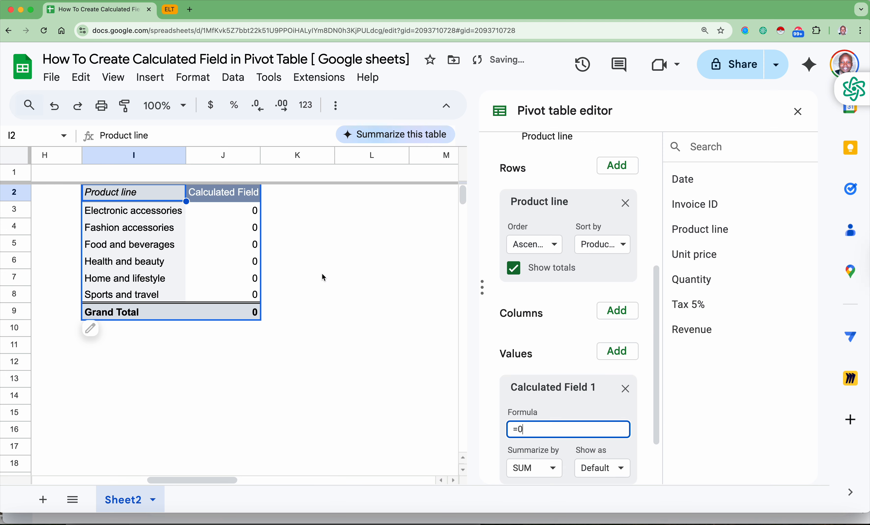
{"action": "scroll", "coordinate": [528, 424], "scroll_direction": "down", "scroll_amount": 2}
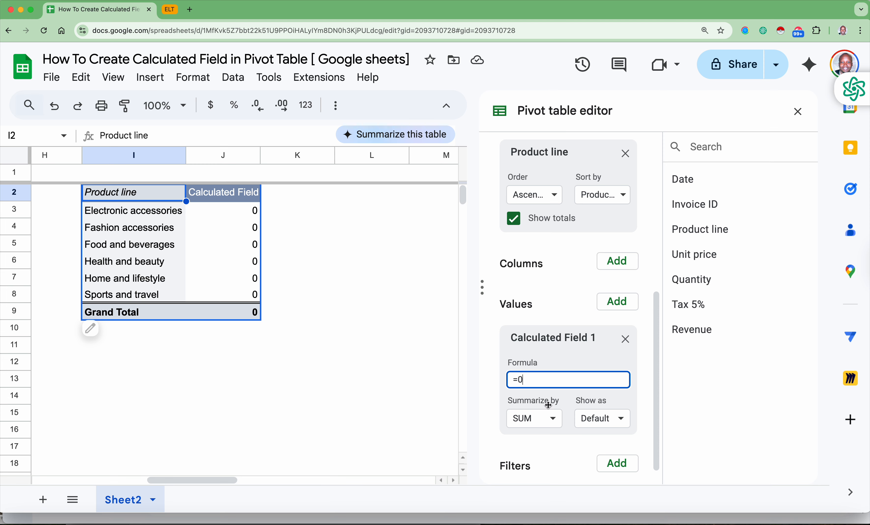
{"action": "left_click", "coordinate": [551, 421]}
{"action": "left_click", "coordinate": [537, 468]}
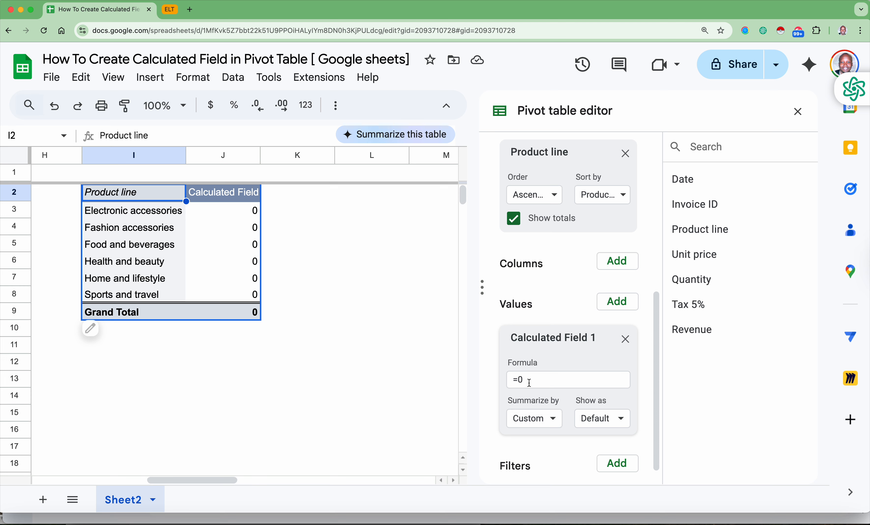
- Replace the calculated field's placeholder formula with the beginning of a SUMPRODUCT function, =SUMPRODUCT(
{"action": "left_click", "coordinate": [528, 382]}
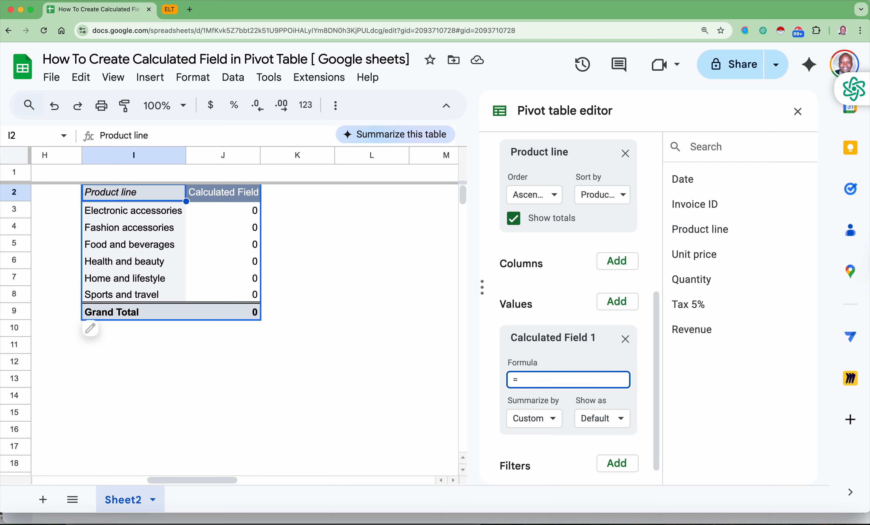
{"action": "scroll", "coordinate": [148, 340], "scroll_direction": "left", "scroll_amount": 10}
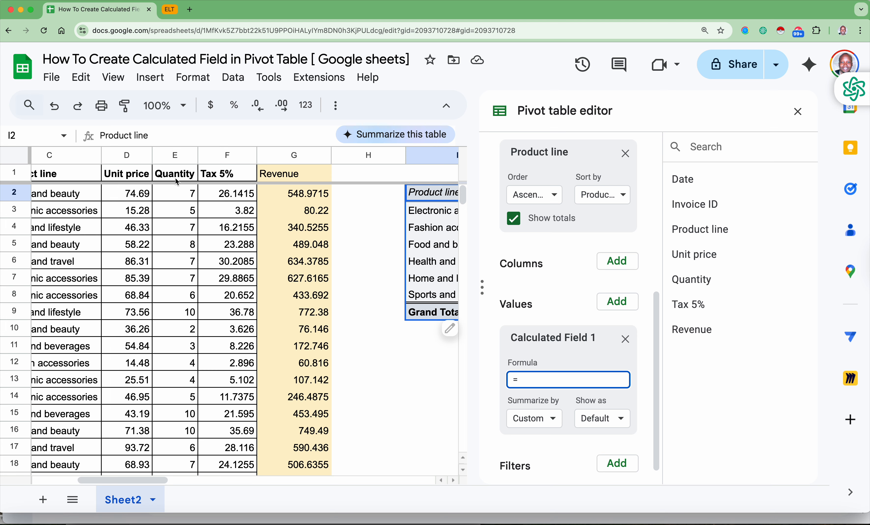
{"action": "scroll", "coordinate": [368, 332], "scroll_direction": "right", "scroll_amount": 5}
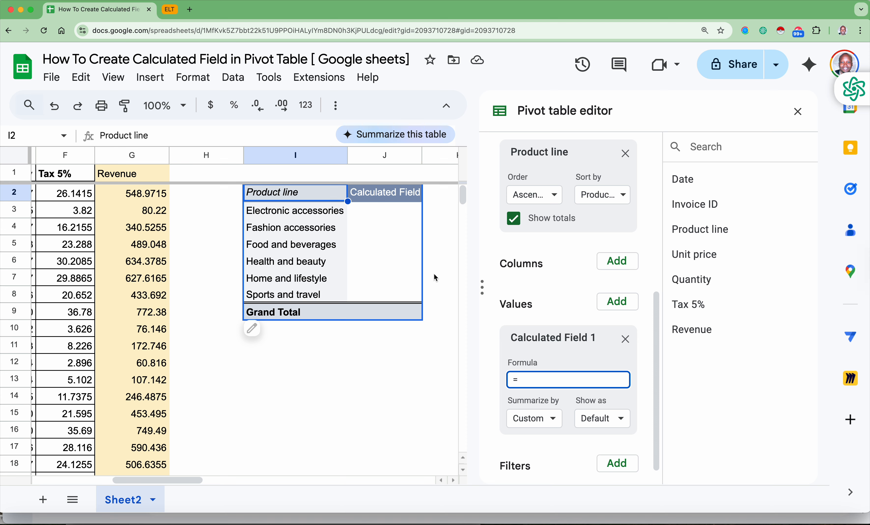
{"action": "key", "text": "Caps_Lock"}
{"action": "type", "text": "SUMPRODUCT("}
{"action": "scroll", "coordinate": [417, 336], "scroll_direction": "left", "scroll_amount": 3}
{"action": "scroll", "coordinate": [418, 336], "scroll_direction": "left", "scroll_amount": 2}
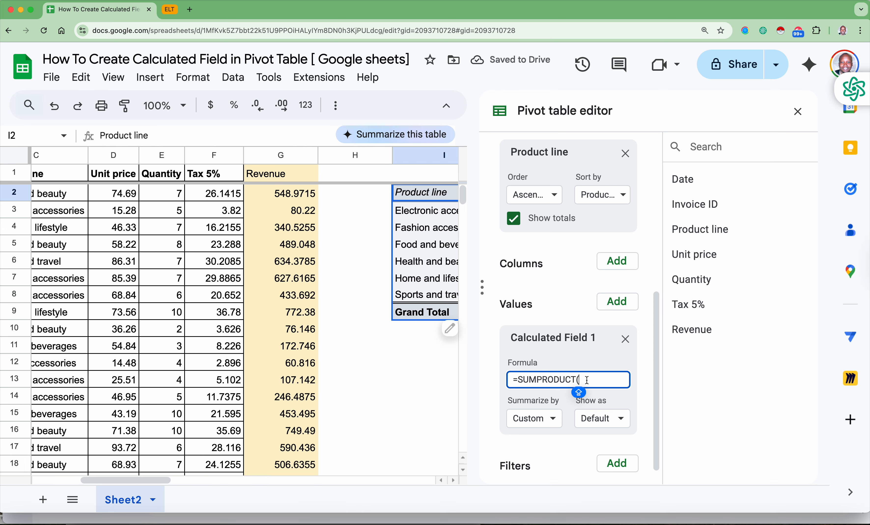
- Complete the calculated field's formula as =SUMPRODUCT(Unit price,Quantity)
{"action": "type", "text": "U"}
{"action": "key", "text": "BackSpace"}
{"action": "key", "text": "BackSpace"}
{"action": "key", "text": "BackSpace"}
{"action": "key", "text": "BackSpace"}
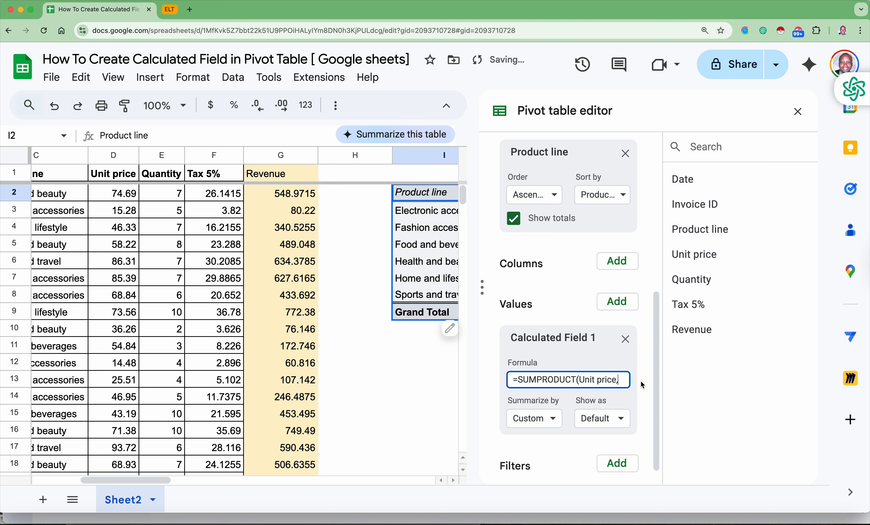
{"action": "type", "text": "Quan"}
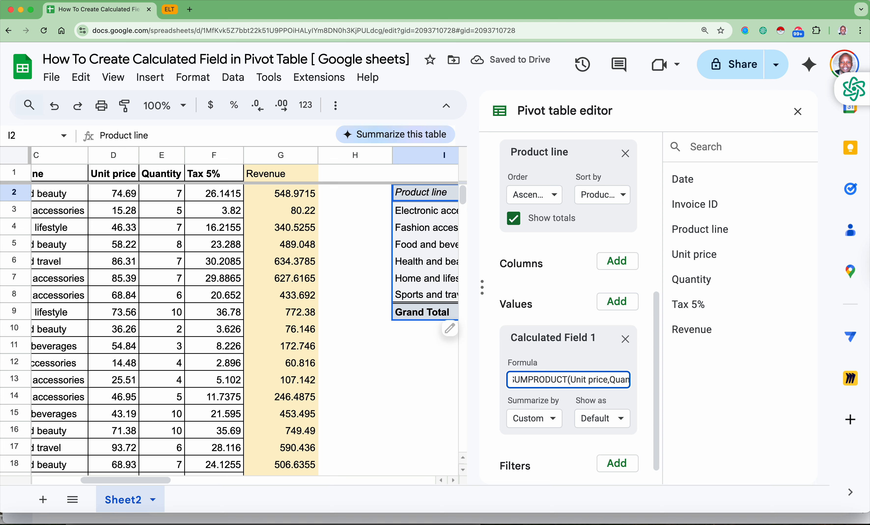
{"action": "type", "text": "tity"}
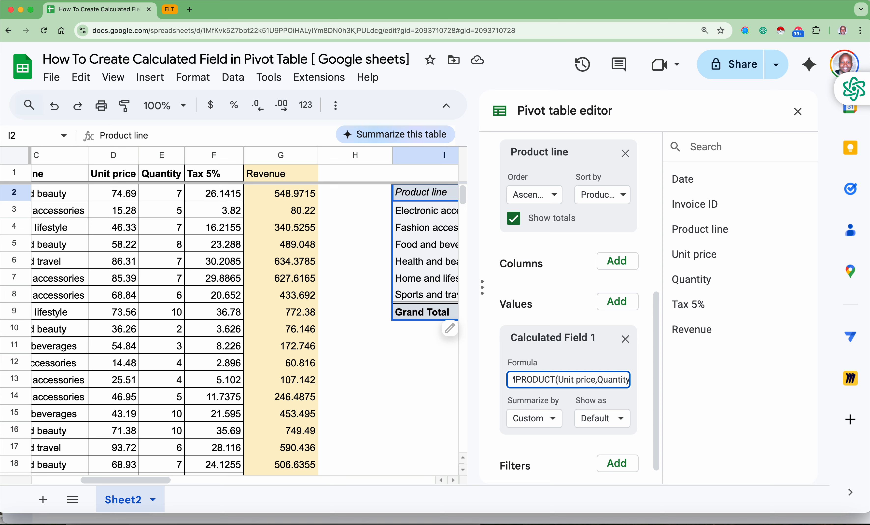
{"action": "type", "text": ")"}
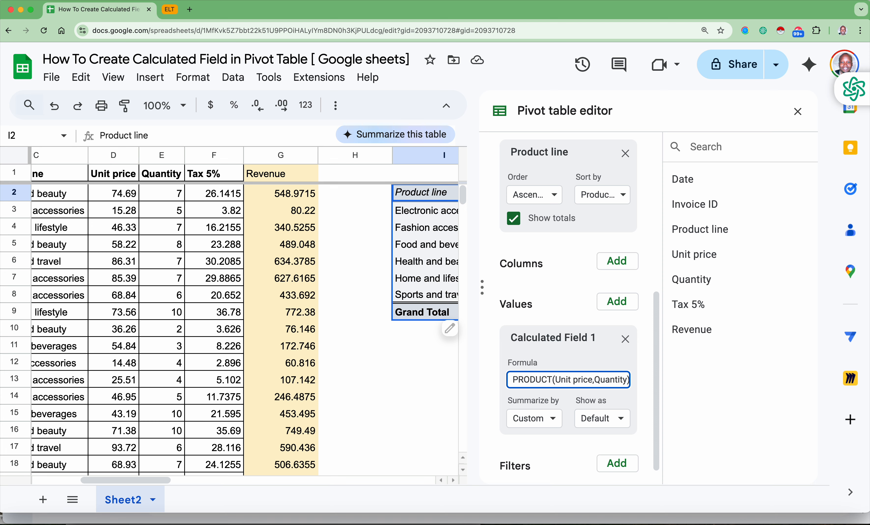
{"action": "left_click", "coordinate": [642, 384]}
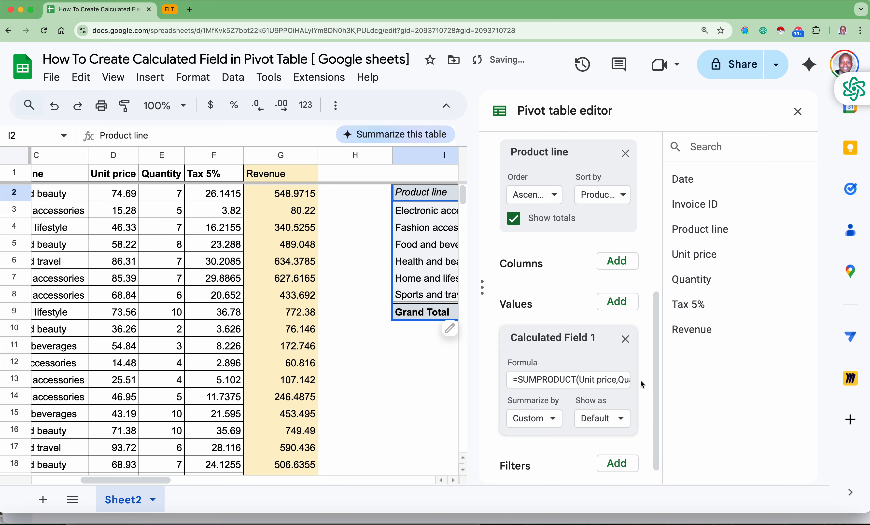
- Enclose the Unit price field name in single quotes so the formula reads =SUMPRODUCT('Unit price',Quantity)
{"action": "scroll", "coordinate": [449, 375], "scroll_direction": "right", "scroll_amount": 5}
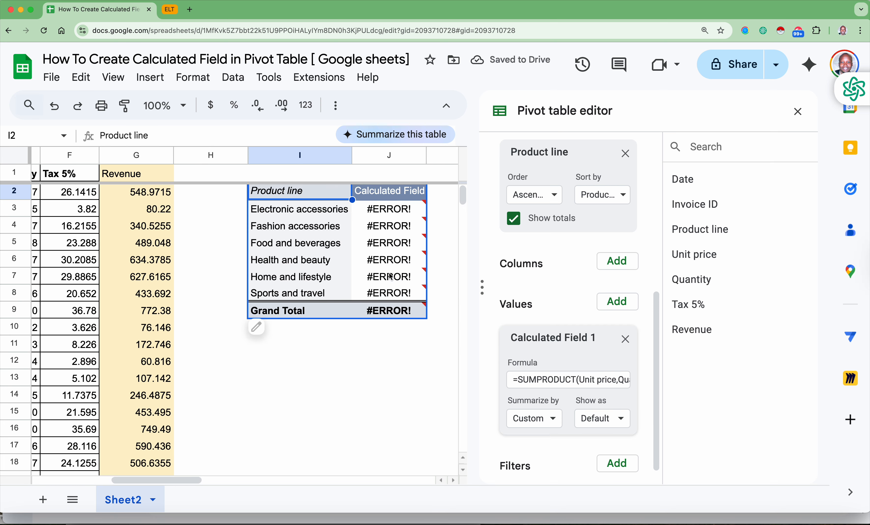
{"action": "scroll", "coordinate": [369, 259], "scroll_direction": "right", "scroll_amount": 2}
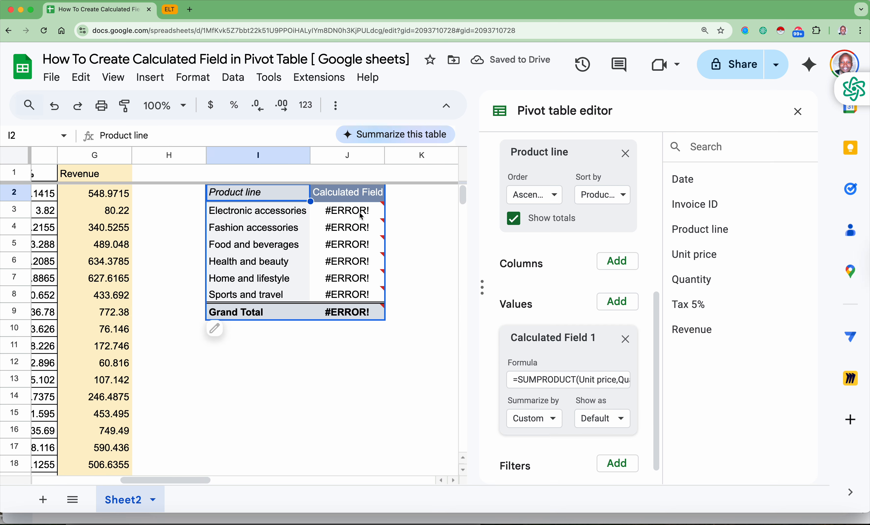
{"action": "left_click_drag", "start_coordinate": [581, 379], "coordinate": [617, 379]}
{"action": "left_click", "coordinate": [598, 380]}
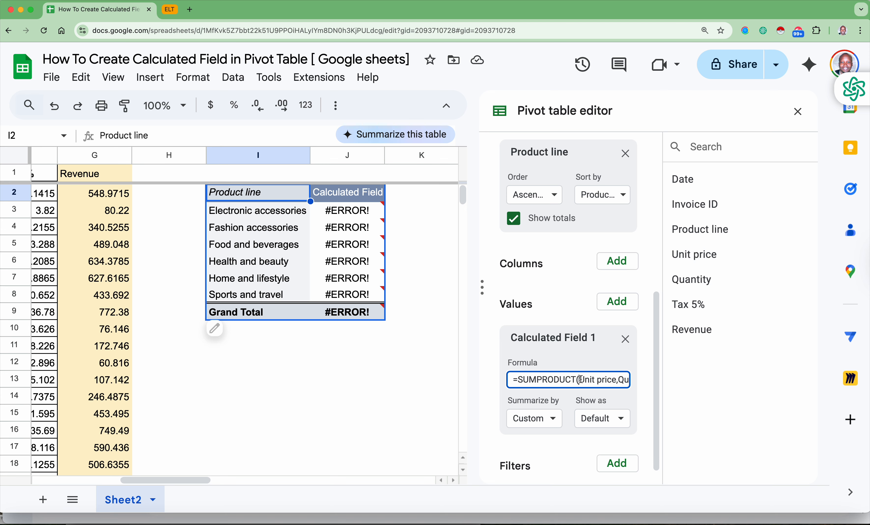
{"action": "type", "text": "'"}
{"action": "left_click", "coordinate": [618, 380]}
{"action": "type", "text": "'"}
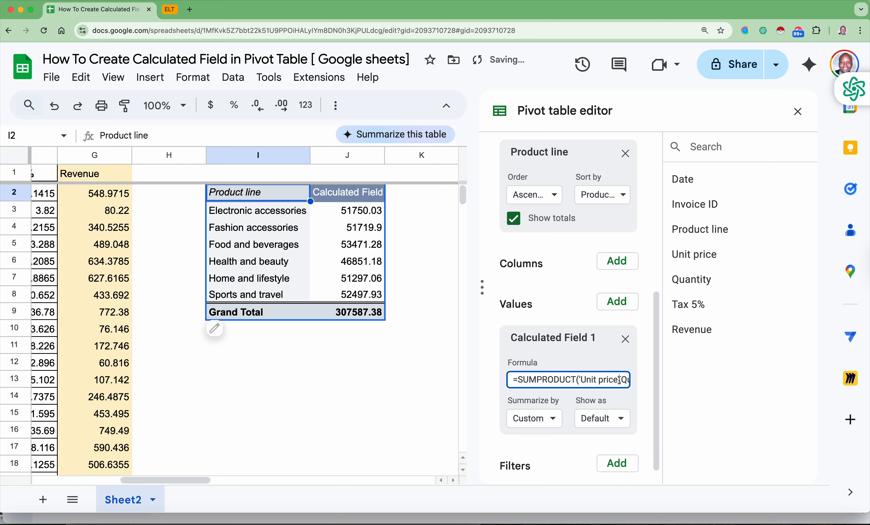
{"action": "key", "text": "Return"}
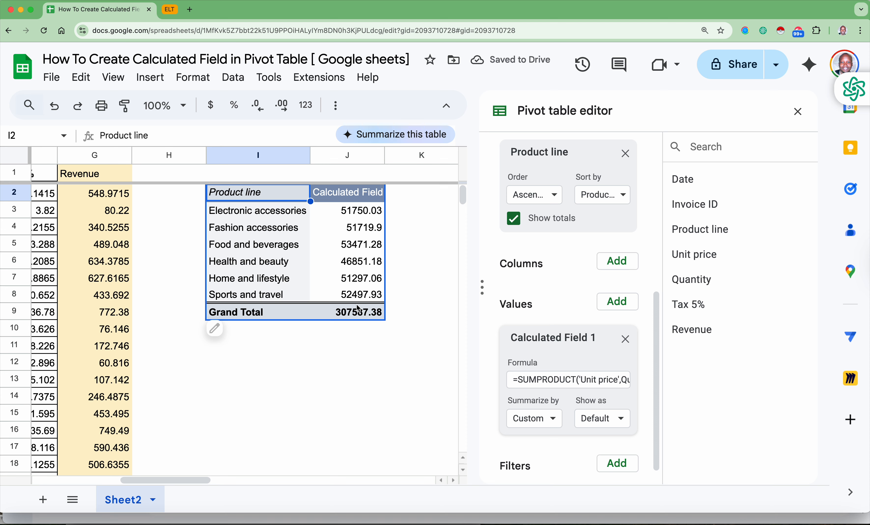
- Append +'Tax 5%' to the end of the calculated field's SUMPRODUCT formula
{"action": "left_click", "coordinate": [585, 383]}
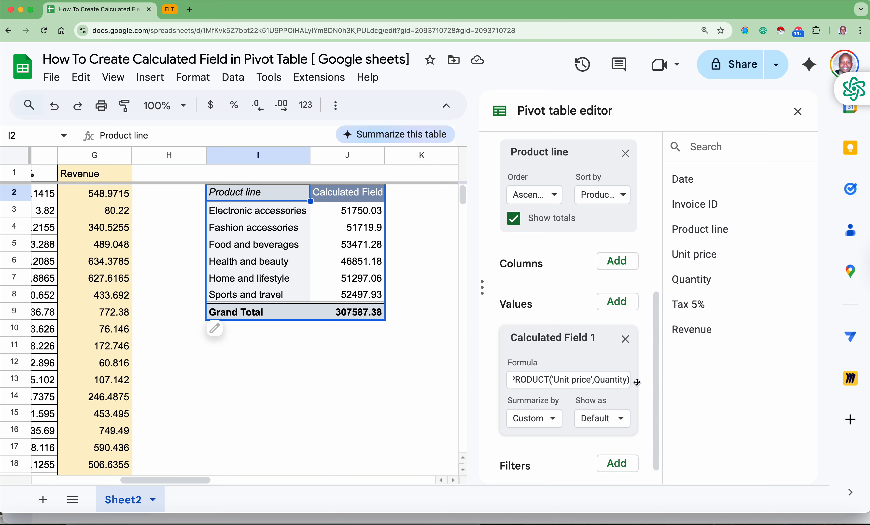
{"action": "left_click", "coordinate": [628, 379]}
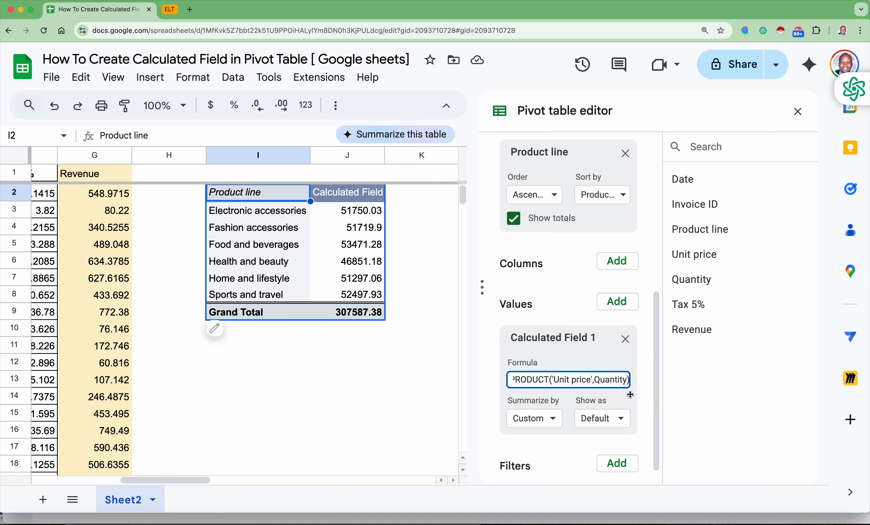
{"action": "type", "text": "+"}
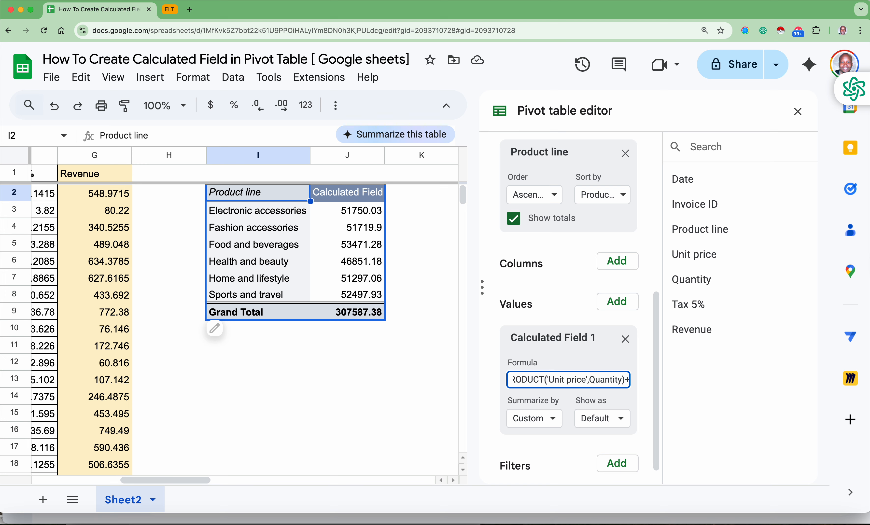
{"action": "type", "text": "T"}
{"action": "key", "text": "BackSpace"}
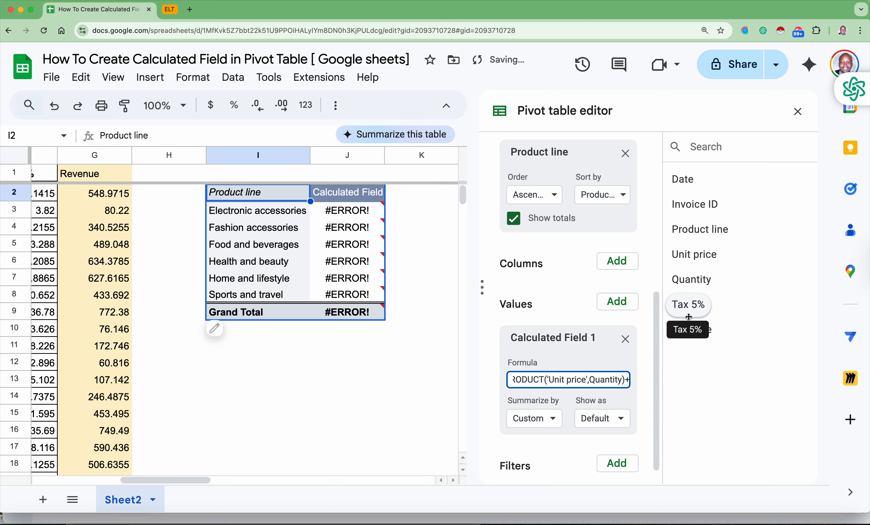
{"action": "type", "text": "Tax"}
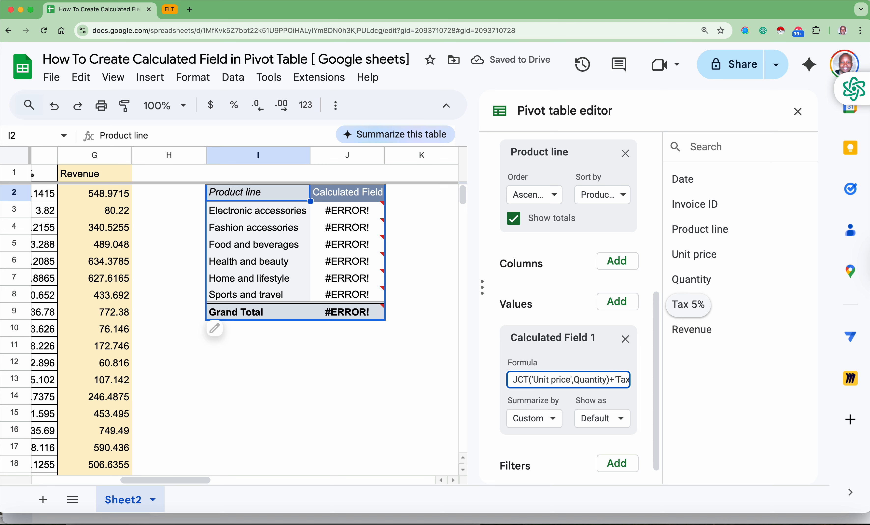
{"action": "type", "text": " 5"}
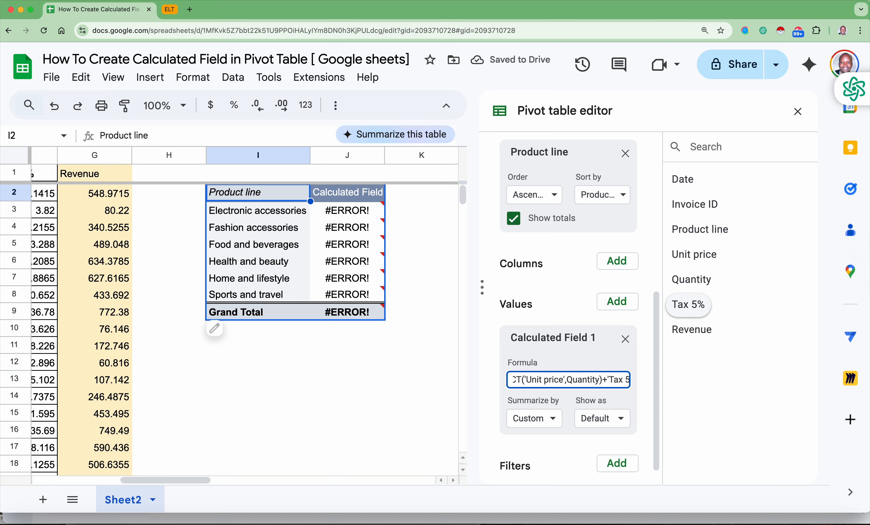
{"action": "type", "text": "%'"}
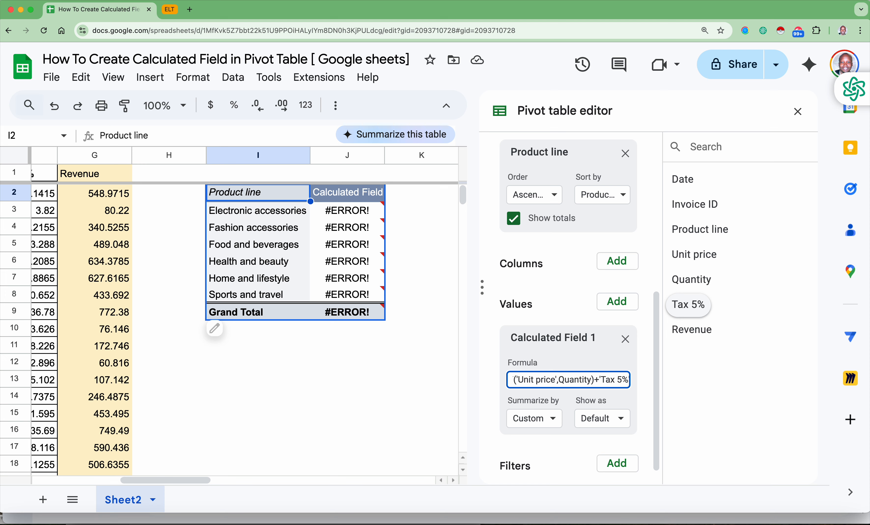
{"action": "key", "text": "Return"}
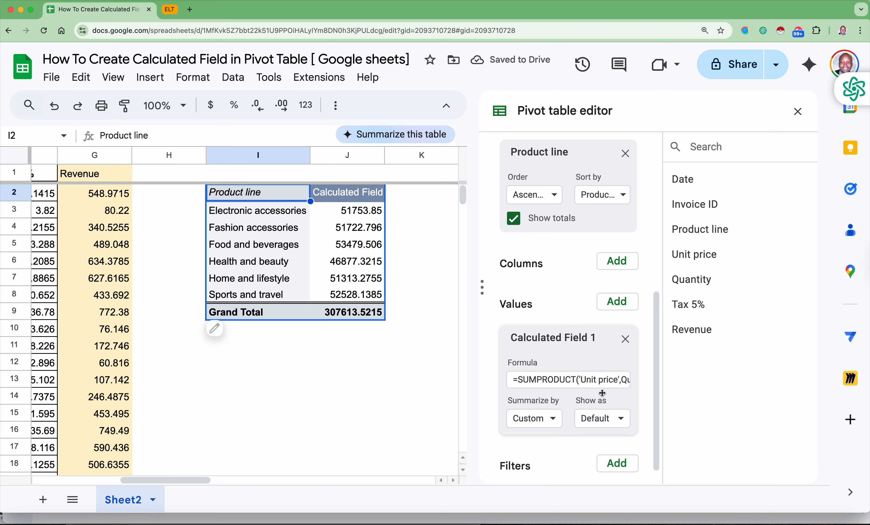
- Remove the +'Tax 5%' term from the calculated field's formula
{"action": "left_click", "coordinate": [604, 384]}
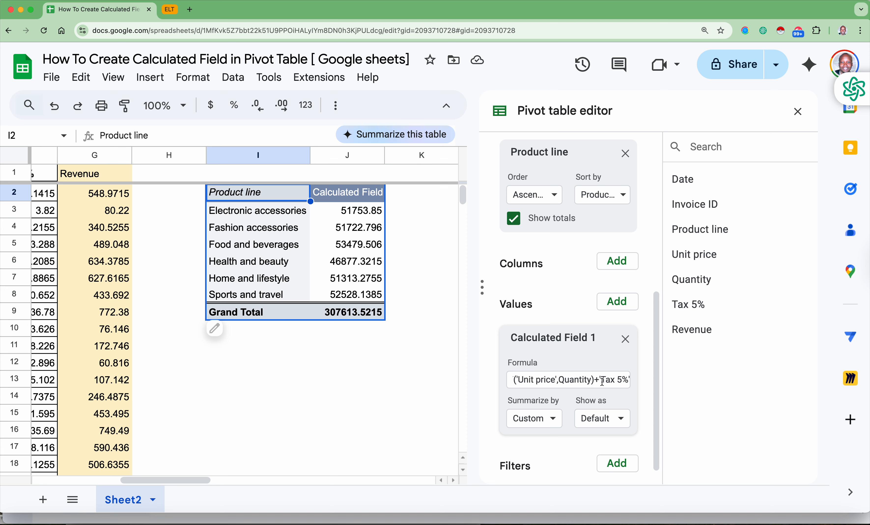
{"action": "left_click_drag", "start_coordinate": [596, 379], "coordinate": [643, 384]}
{"action": "key", "text": "BackSpace"}
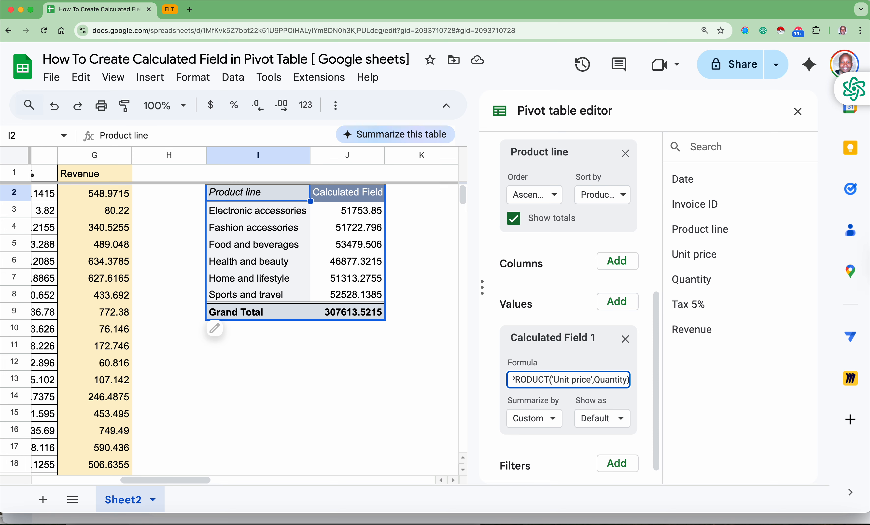
{"action": "key", "text": "Return"}
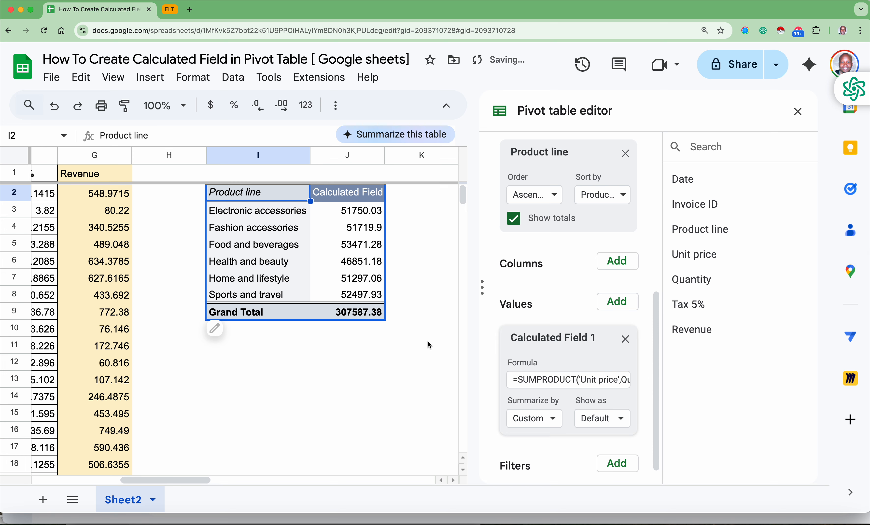
- Change the Revenue formula in G2 to =D2*E2 and fill it down through G1001
{"action": "scroll", "coordinate": [337, 280], "scroll_direction": "left", "scroll_amount": 1}
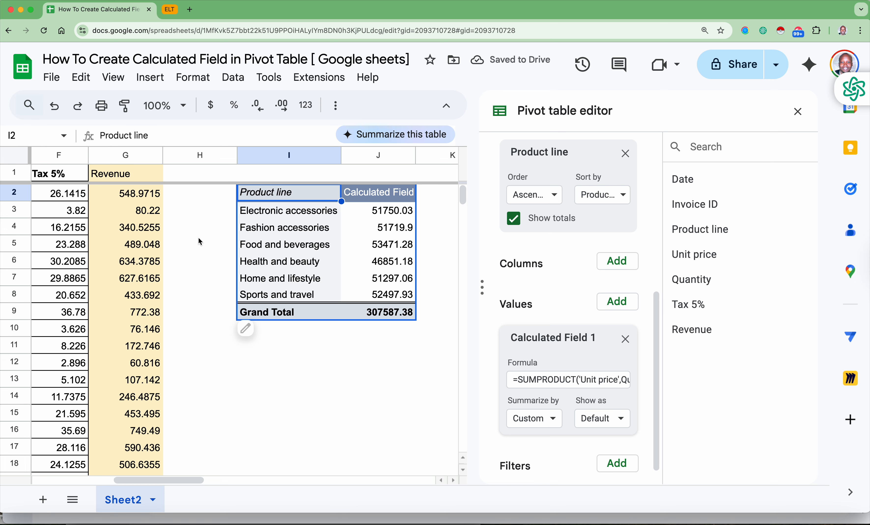
{"action": "scroll", "coordinate": [147, 230], "scroll_direction": "left", "scroll_amount": 4}
{"action": "left_click", "coordinate": [242, 199]}
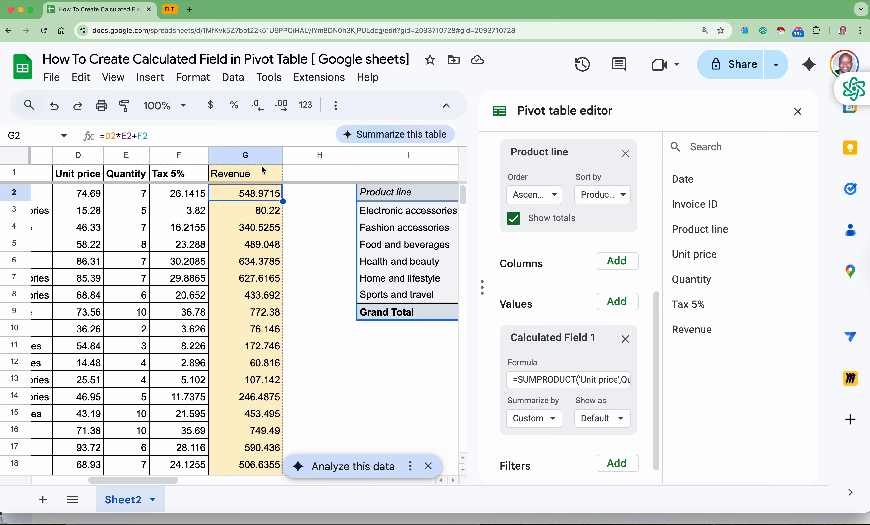
{"action": "left_click_drag", "start_coordinate": [148, 136], "coordinate": [133, 136]}
{"action": "key", "text": "BackSpace"}
{"action": "key", "text": "Return"}
{"action": "left_click", "coordinate": [258, 194]}
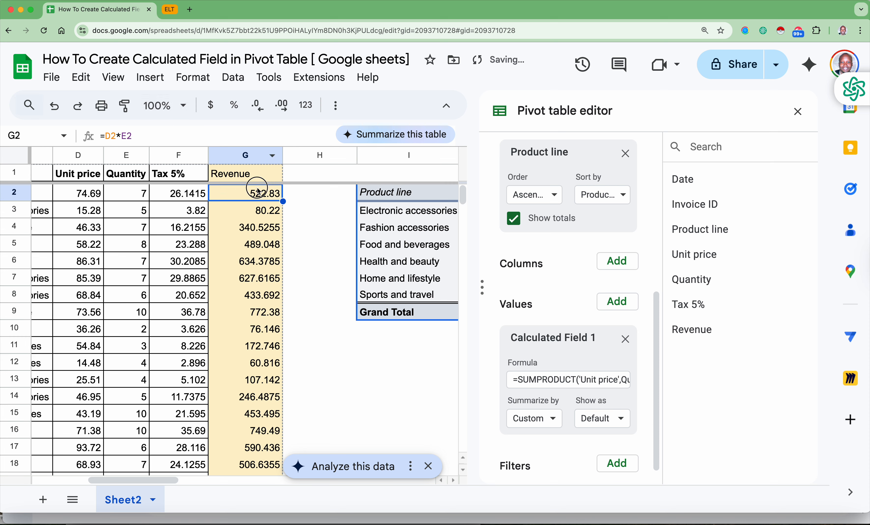
{"action": "key", "text": "super+shift+Down"}
{"action": "key", "text": "super+d"}
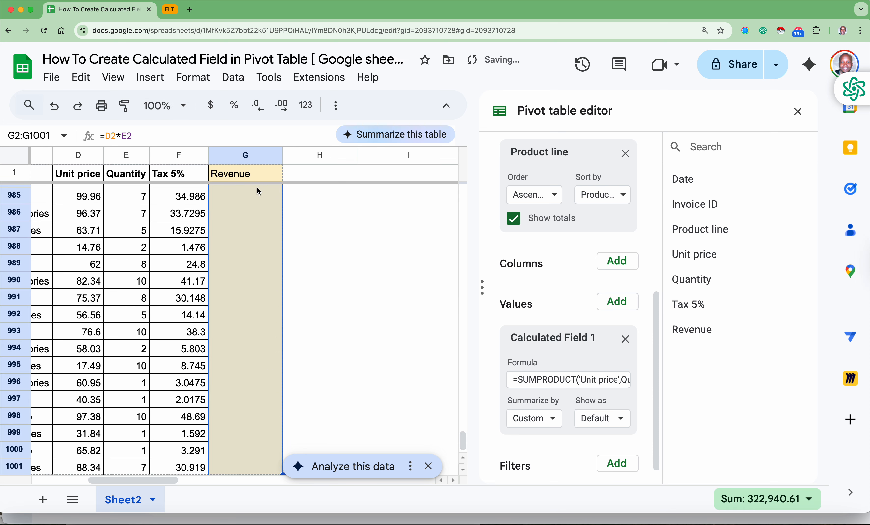
- Compare the sum of the Revenue column G with the pivot table's grand total in J9
{"action": "left_click", "coordinate": [256, 213]}
{"action": "left_click", "coordinate": [257, 156]}
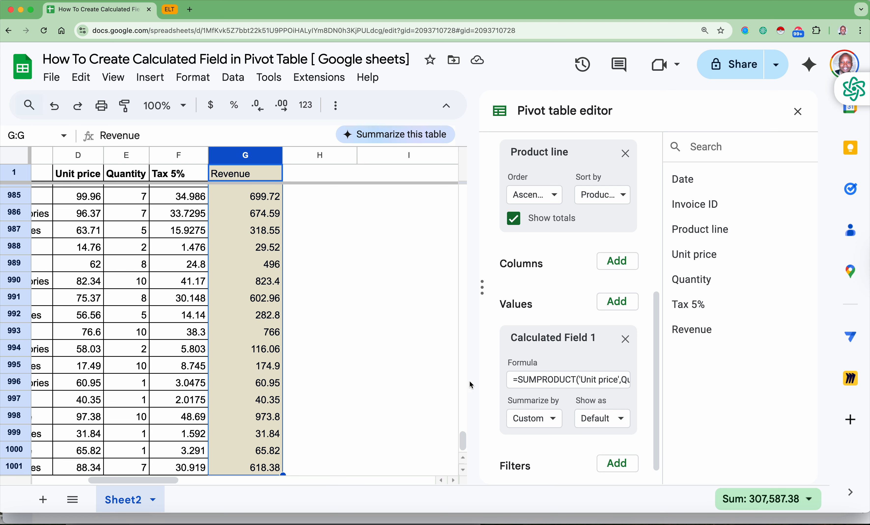
{"action": "scroll", "coordinate": [464, 379], "scroll_direction": "right", "scroll_amount": 3}
{"action": "scroll", "coordinate": [465, 379], "scroll_direction": "right", "scroll_amount": 3}
{"action": "scroll", "coordinate": [465, 379], "scroll_direction": "up", "scroll_amount": 5}
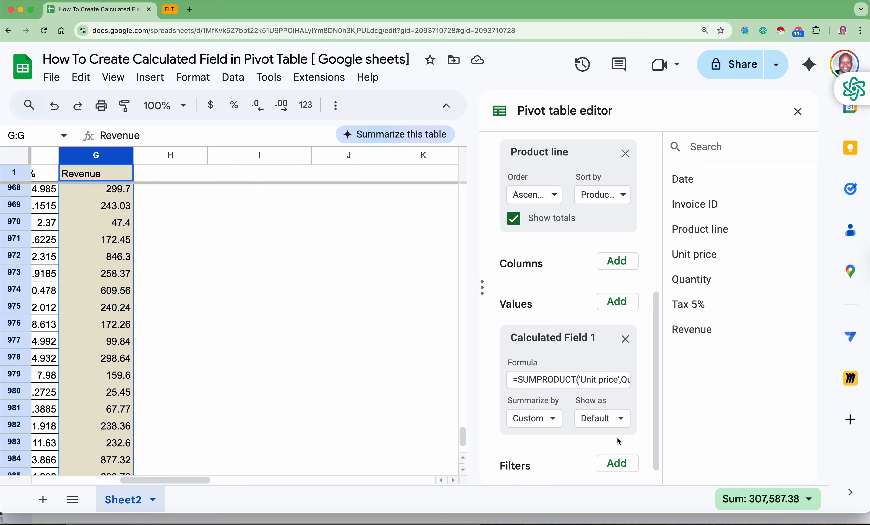
{"action": "key", "text": "Down"}
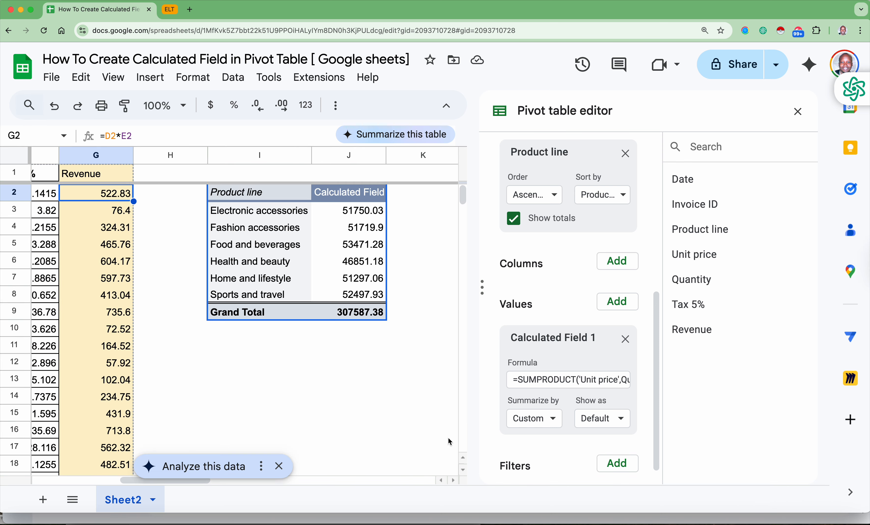
{"action": "left_click", "coordinate": [363, 317]}
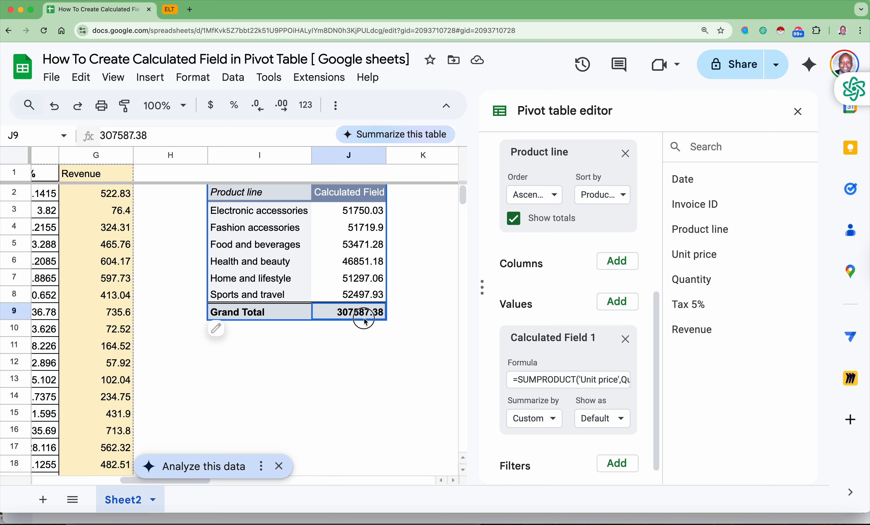
{"action": "left_click", "coordinate": [115, 160]}
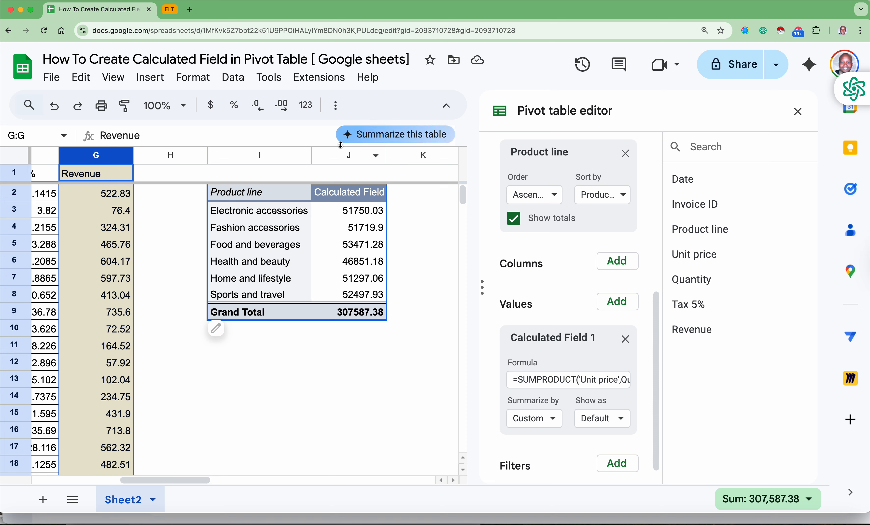
- Rename the calculated field's header in J2 as "Revenue( exc. VAT)" and fit column J to its contents
{"action": "double_click", "coordinate": [346, 194]}
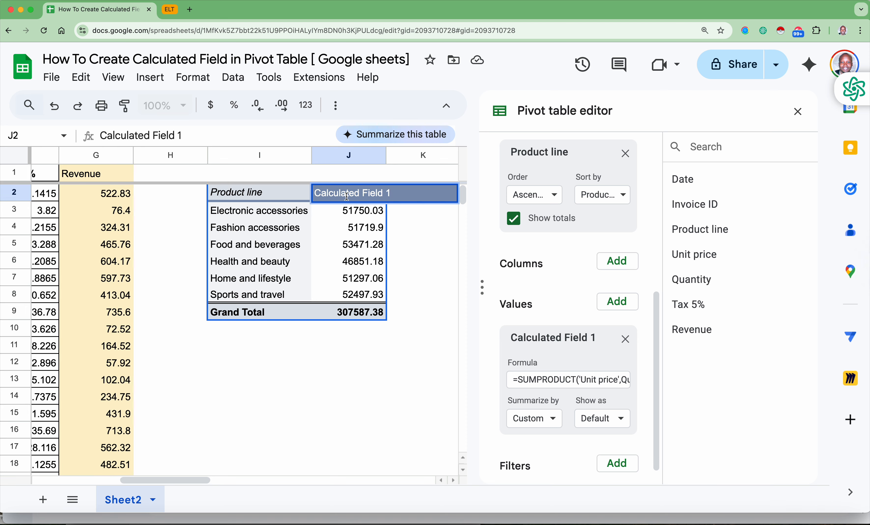
{"action": "type", "text": "Reven"}
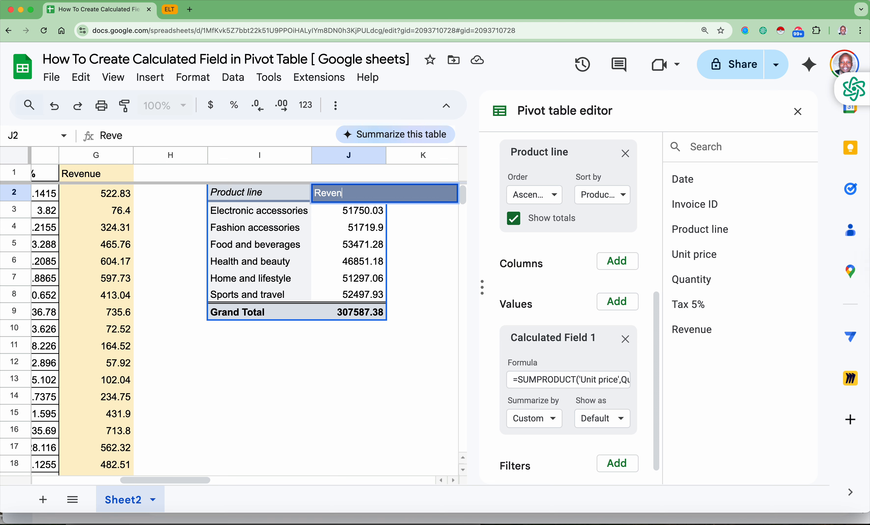
{"action": "type", "text": "ue( exc. VAT)"}
{"action": "key", "text": "Return"}
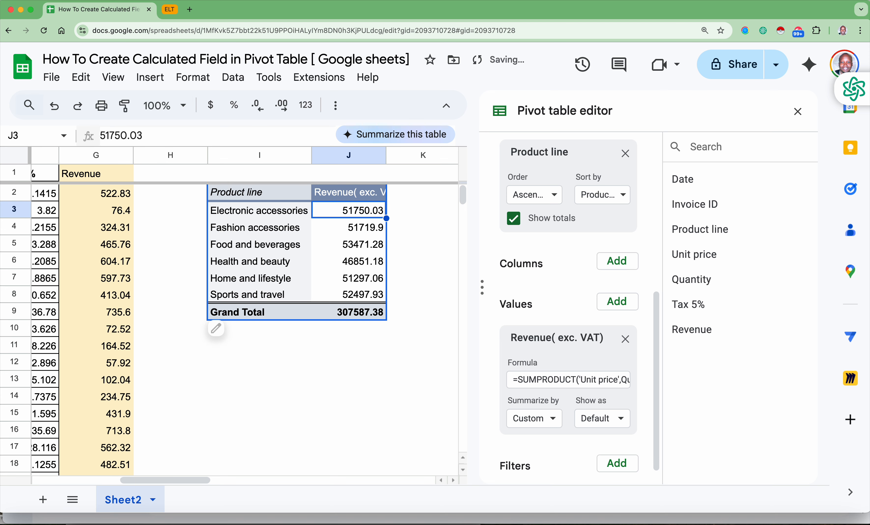
{"action": "double_click", "coordinate": [386, 156]}
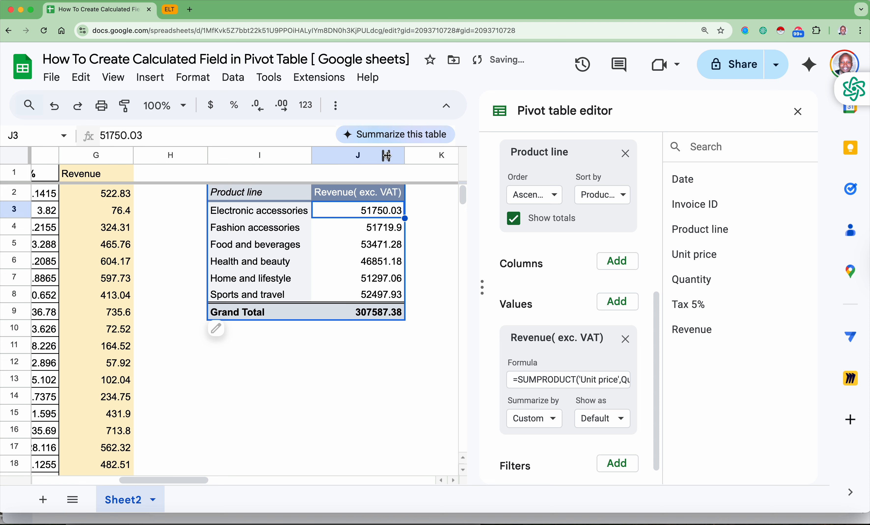
- Clear all contents of the source Revenue column G, including its header
{"action": "left_click", "coordinate": [403, 264]}
{"action": "left_click", "coordinate": [103, 154]}
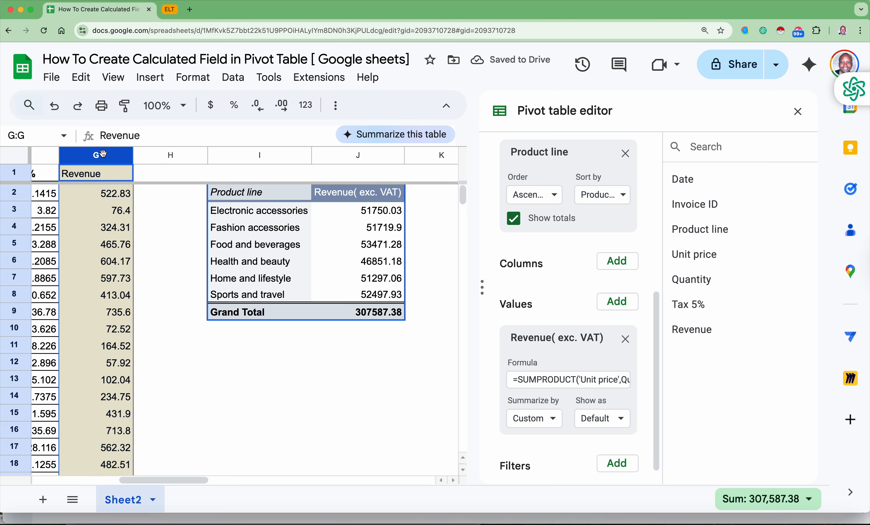
{"action": "key", "text": "Delete"}
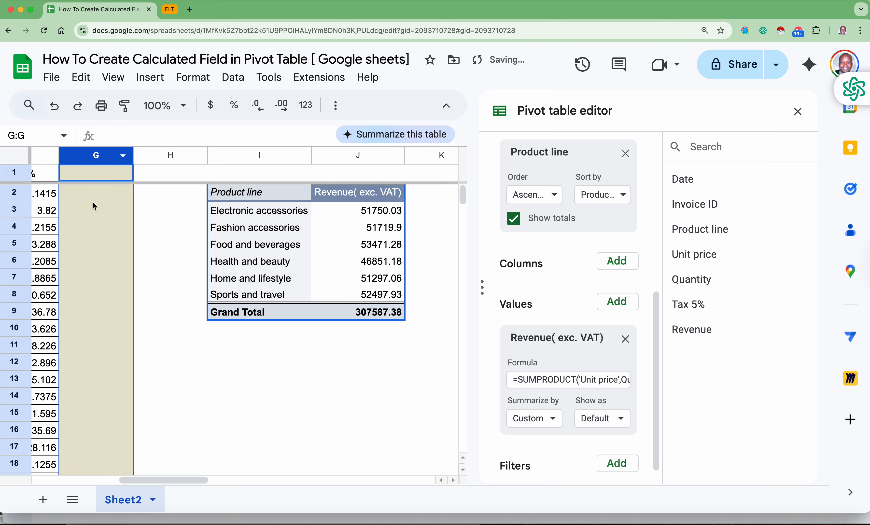
- Examine the pivot table's revenue values in J3:J9 alongside the remaining source columns A to F
{"action": "scroll", "coordinate": [104, 234], "scroll_direction": "left", "scroll_amount": 5}
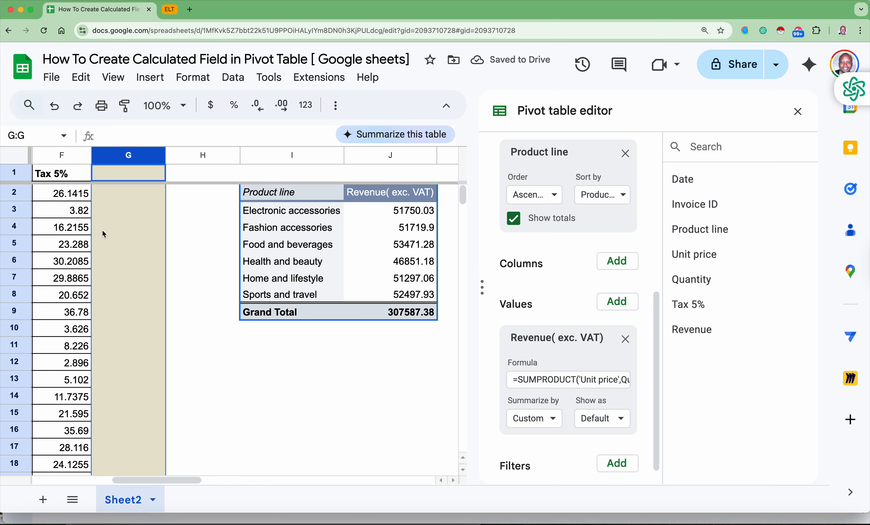
{"action": "scroll", "coordinate": [155, 247], "scroll_direction": "right", "scroll_amount": 6}
{"action": "left_click_drag", "start_coordinate": [335, 209], "coordinate": [331, 309]}
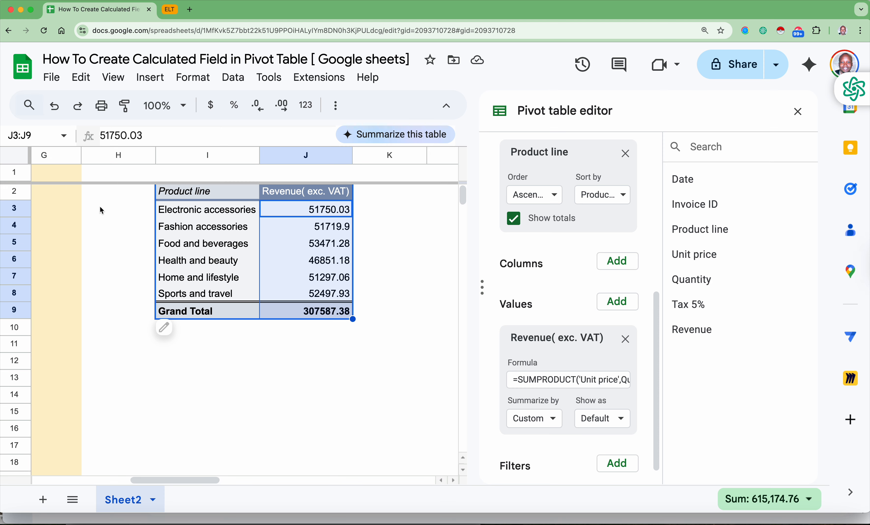
{"action": "scroll", "coordinate": [120, 221], "scroll_direction": "left", "scroll_amount": 5}
{"action": "left_click", "coordinate": [269, 263]}
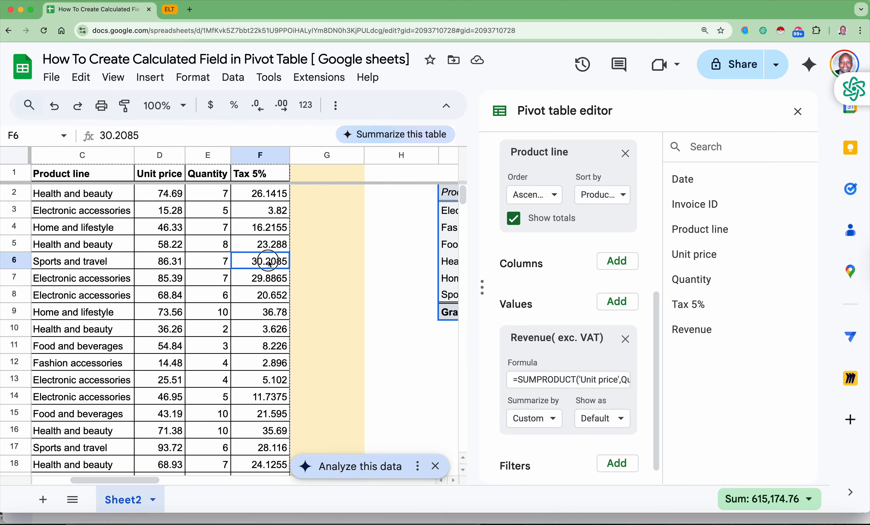
{"action": "scroll", "coordinate": [313, 268], "scroll_direction": "right", "scroll_amount": 6}
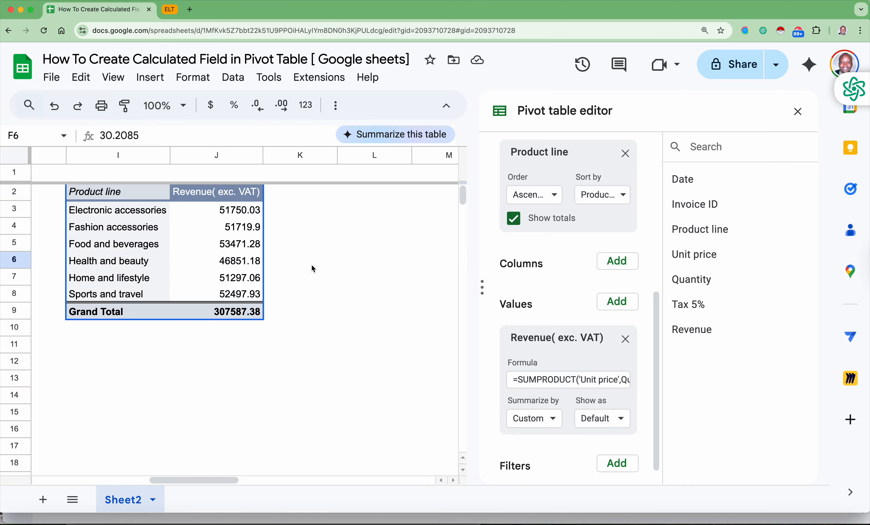
{"action": "scroll", "coordinate": [313, 268], "scroll_direction": "left", "scroll_amount": 10}
{"action": "scroll", "coordinate": [311, 268], "scroll_direction": "down", "scroll_amount": 1}
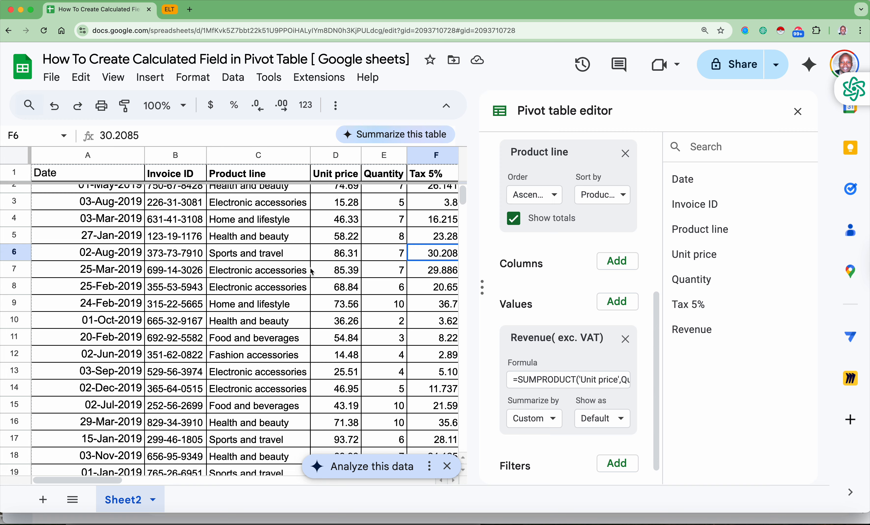
- Convert the source data range A1:F1001 to a table
{"action": "key", "text": "super+minus"}
{"action": "key", "text": "super+minus"}
{"action": "key", "text": "super+minus"}
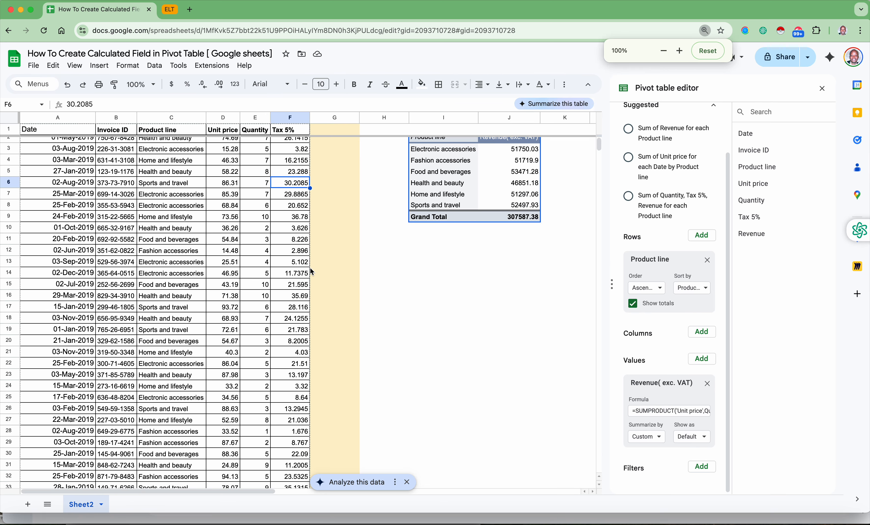
{"action": "scroll", "coordinate": [243, 175], "scroll_direction": "up", "scroll_amount": 1}
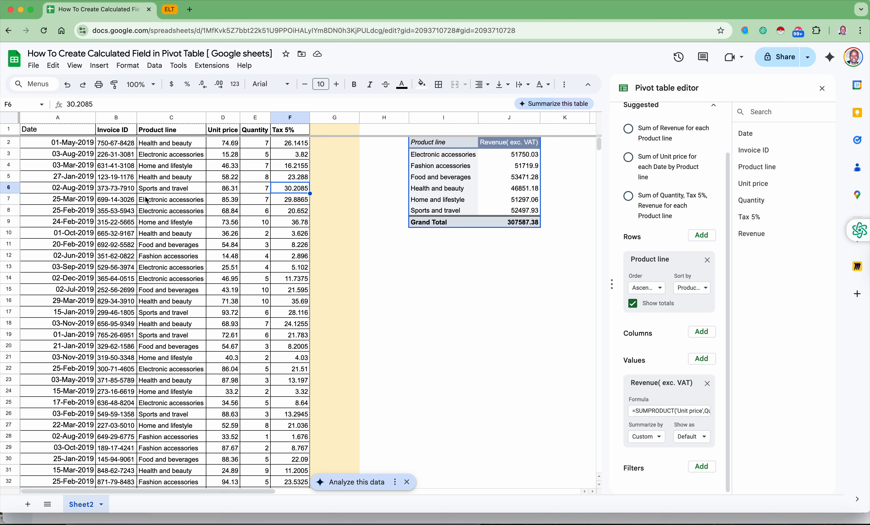
{"action": "left_click", "coordinate": [99, 200]}
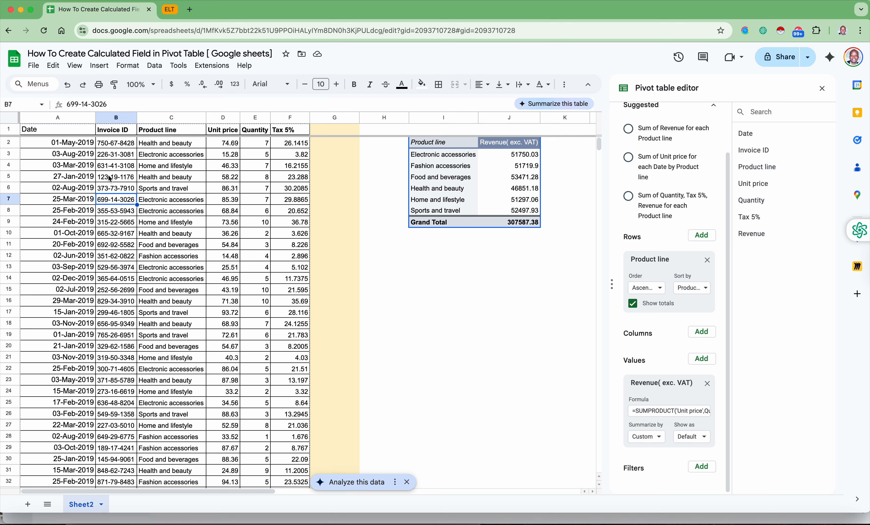
{"action": "left_click_drag", "start_coordinate": [62, 131], "coordinate": [247, 329]}
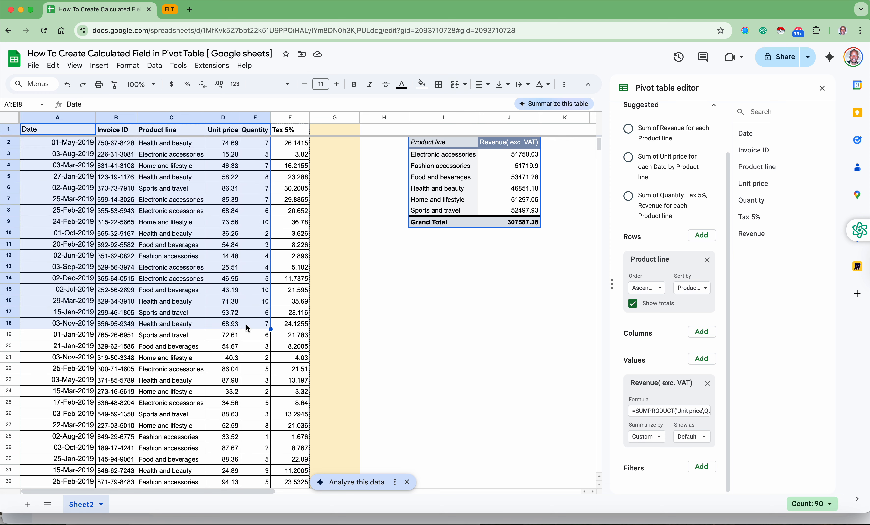
{"action": "left_click", "coordinate": [318, 222]}
{"action": "left_click", "coordinate": [124, 189]}
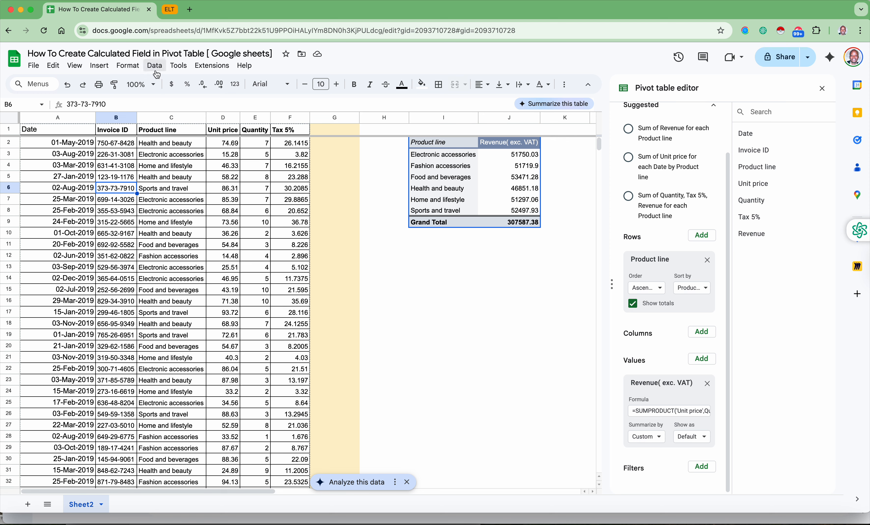
{"action": "left_click", "coordinate": [140, 69]}
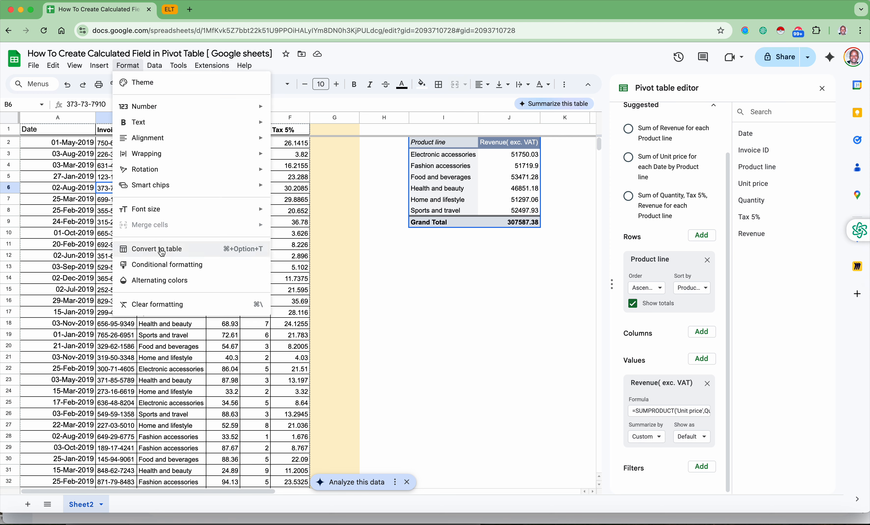
{"action": "left_click", "coordinate": [169, 252]}
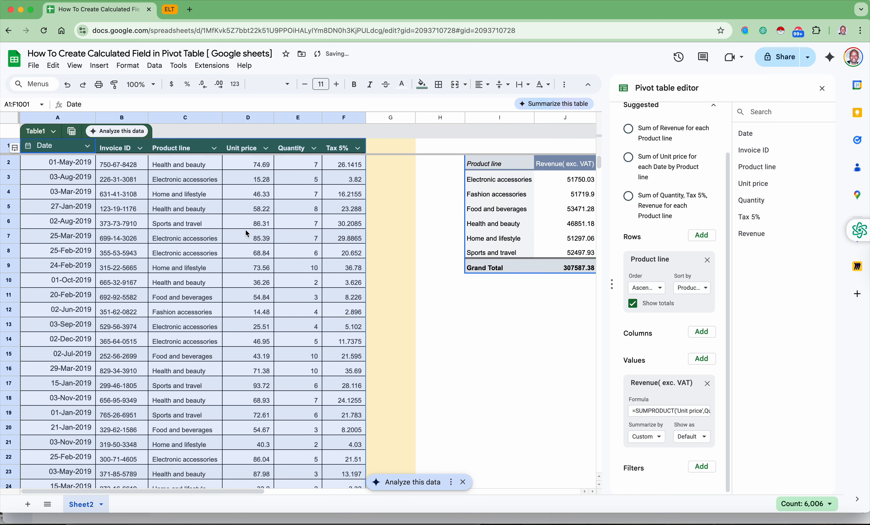
- Add a new table column in G with the header "Reve" beside the Tax 5% column
{"action": "left_click", "coordinate": [382, 162]}
{"action": "left_click", "coordinate": [385, 146]}
{"action": "type", "text": "Reve"}
{"action": "key", "text": "Return"}
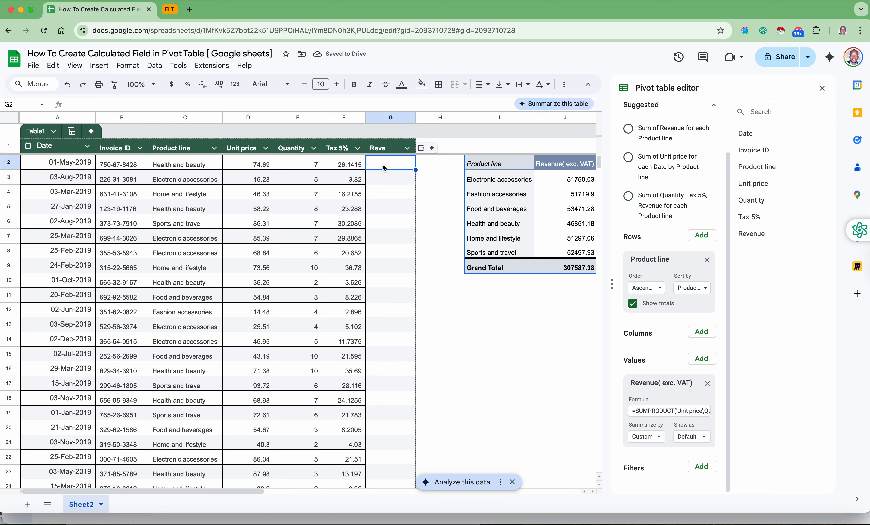
- Enter =D2*E2 in G2 and accept the suggested autofill for the rest of the Reve column
{"action": "type", "text": "="}
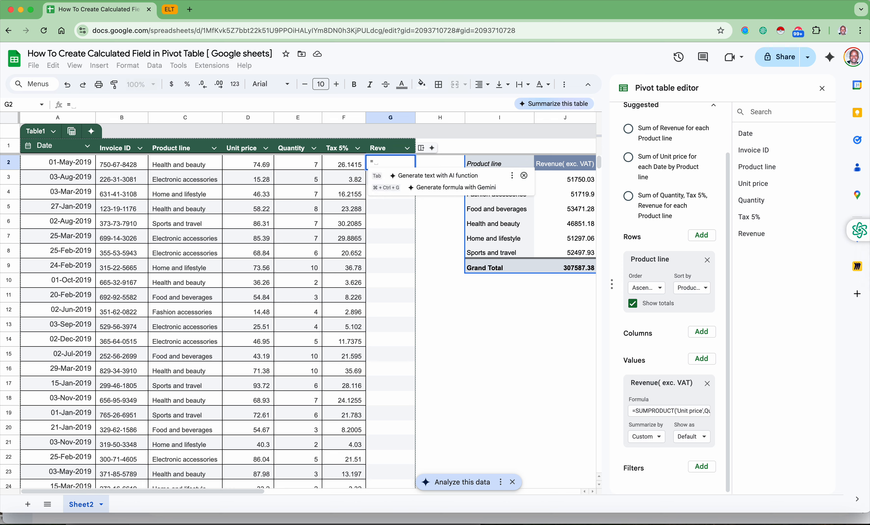
{"action": "key", "text": "Left"}
{"action": "key", "text": "Left"}
{"action": "key", "text": "Left"}
{"action": "type", "text": "*"}
{"action": "key", "text": "Left"}
{"action": "key", "text": "Left"}
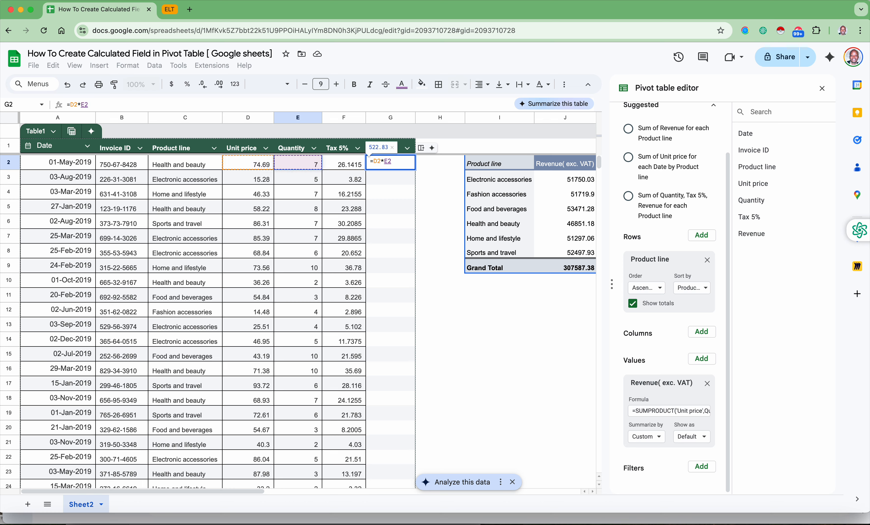
{"action": "key", "text": "Return"}
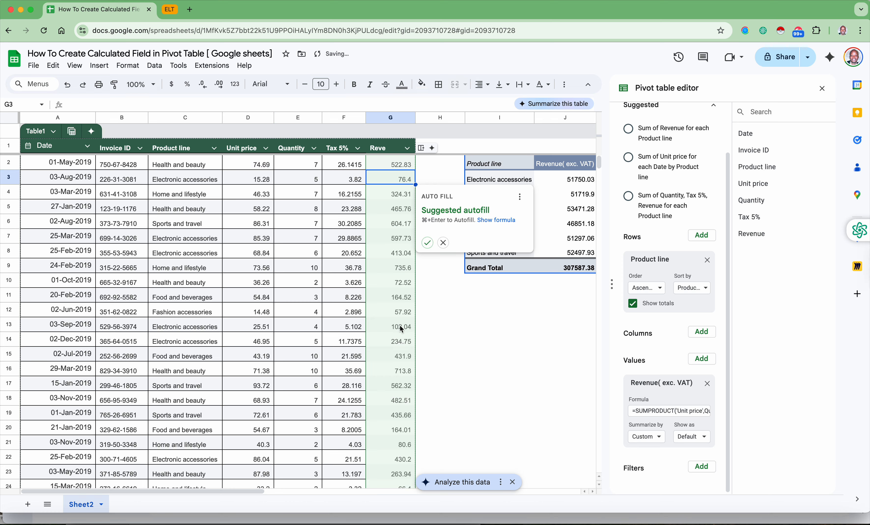
{"action": "left_click", "coordinate": [427, 242]}
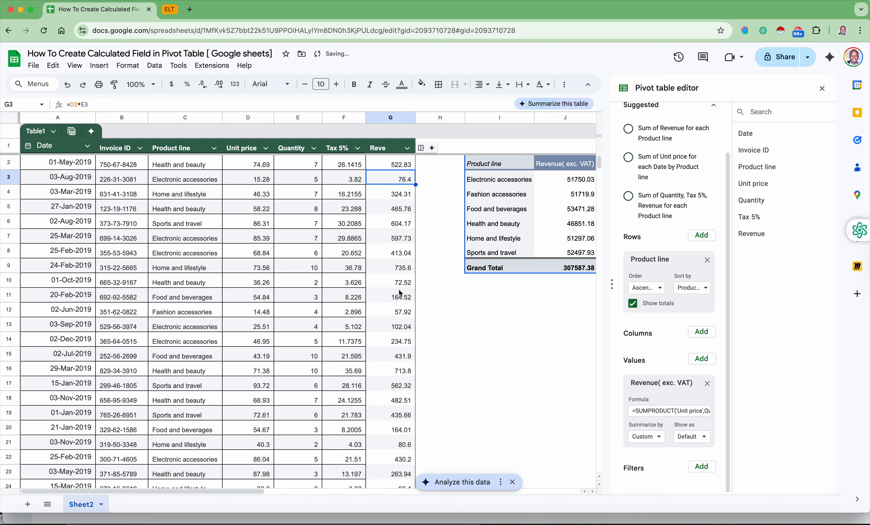
- Compare the sum of the Reve column G with the pivot table's grand total
{"action": "left_click", "coordinate": [393, 117]}
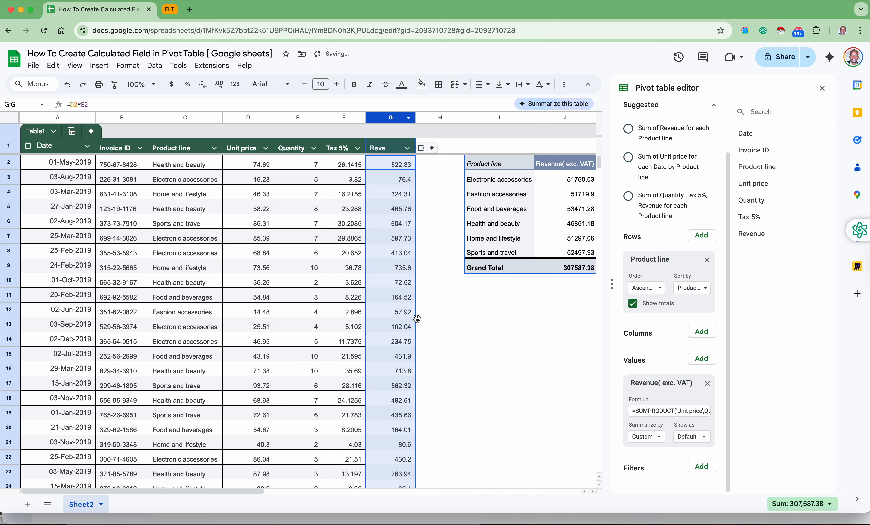
{"action": "scroll", "coordinate": [416, 319], "scroll_direction": "right", "scroll_amount": 4}
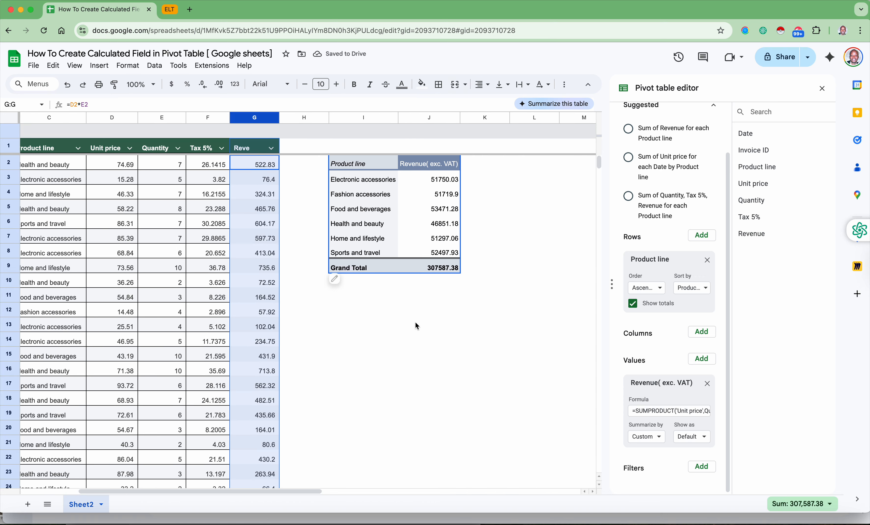
{"action": "scroll", "coordinate": [415, 323], "scroll_direction": "left", "scroll_amount": 4}
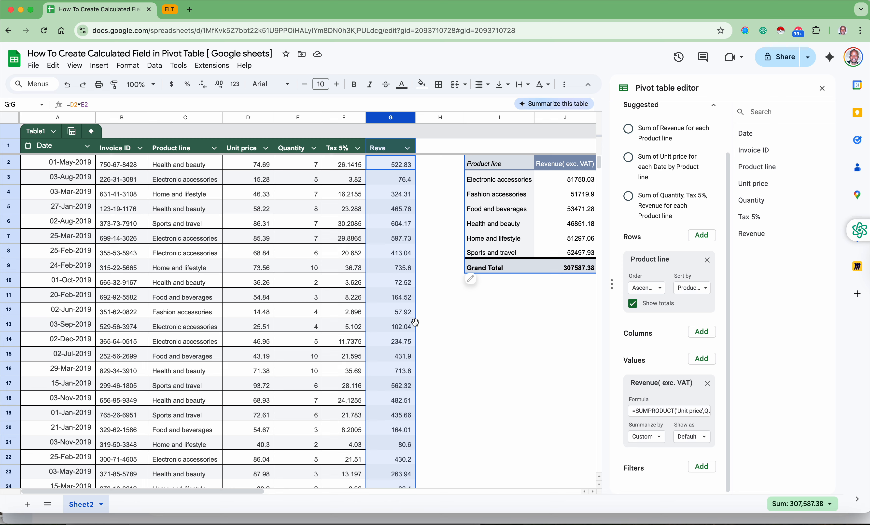